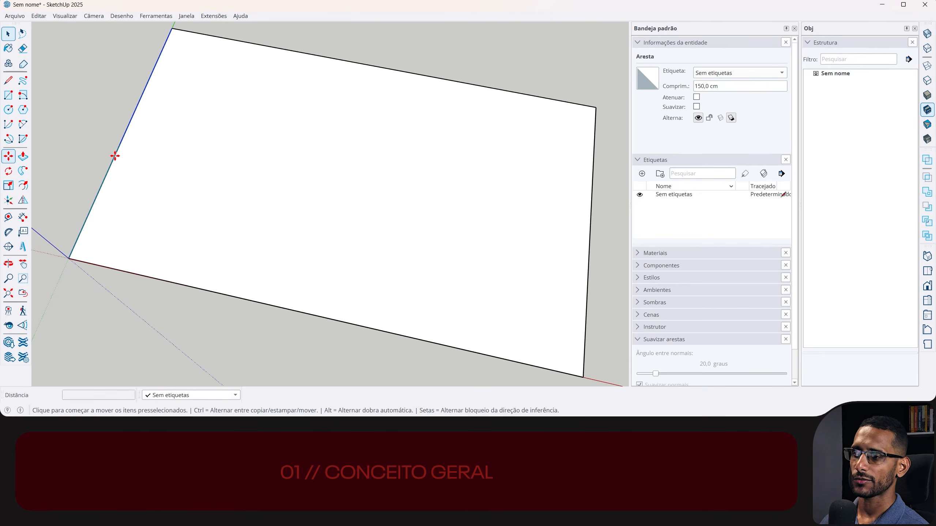
- Copy the 150 cm side edge to the opposite side and divide the span with /28 into equal strips
{"action": "key", "text": "ctrl"}
{"action": "left_click", "coordinate": [115, 156]}
{"action": "left_click", "coordinate": [591, 246]}
{"action": "key", "text": "Return"}
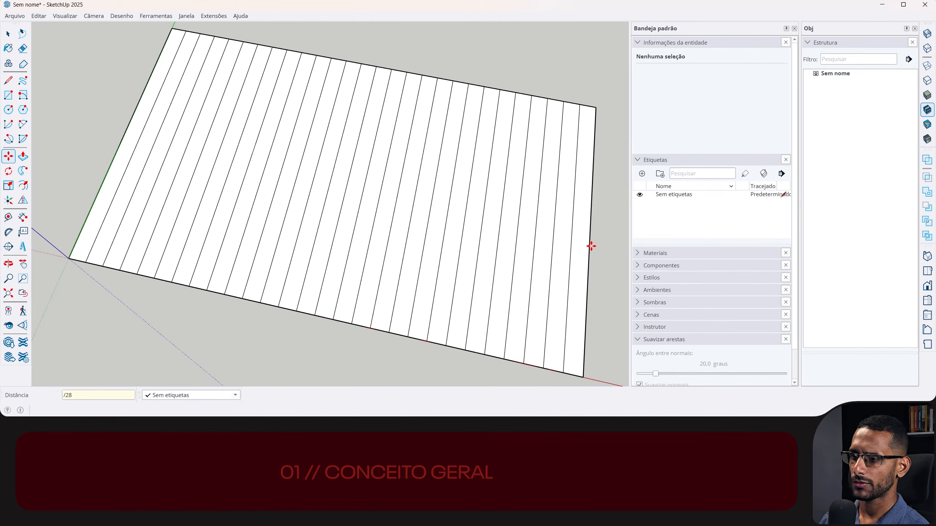
- Copy a single strip out of the divided panel and place it apart along the red axis
{"action": "scroll", "coordinate": [490, 148], "scroll_direction": "down", "scroll_amount": 3}
{"action": "scroll", "coordinate": [283, 221], "scroll_direction": "up", "scroll_amount": 6}
{"action": "scroll", "coordinate": [282, 258], "scroll_direction": "down", "scroll_amount": 1}
{"action": "key", "text": "ctrl"}
{"action": "left_click", "coordinate": [279, 262]}
{"action": "middle_click_drag", "start_coordinate": [494, 304], "coordinate": [302, 112], "text": "shift"}
{"action": "left_click", "coordinate": [329, 122]}
{"action": "key", "text": "space"}
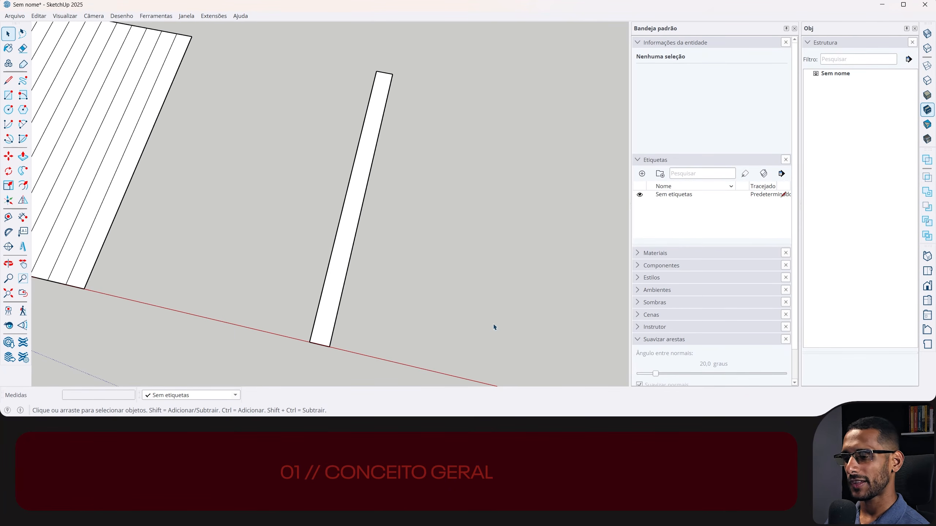
- Draw a diagonal line across the isolated strip near its lower end, from one long edge to the other
{"action": "key", "text": "l"}
{"action": "left_click", "coordinate": [341, 295]}
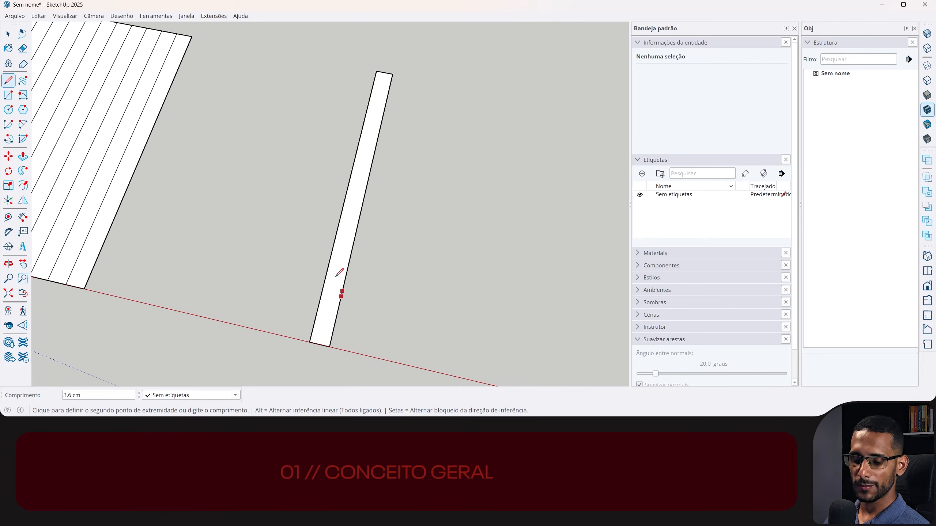
{"action": "left_click", "coordinate": [330, 260]}
{"action": "key", "text": "space"}
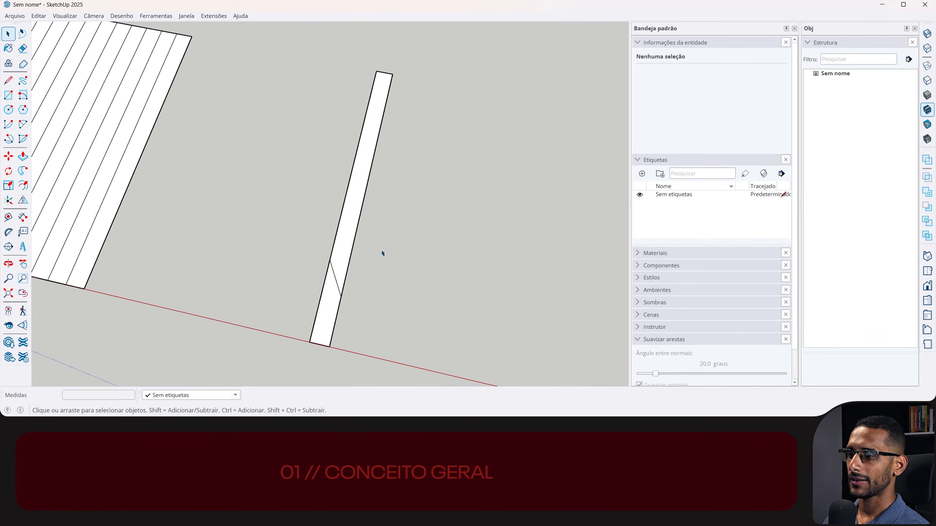
{"action": "left_click_drag", "start_coordinate": [302, 284], "coordinate": [303, 285]}
{"action": "key", "text": "q"}
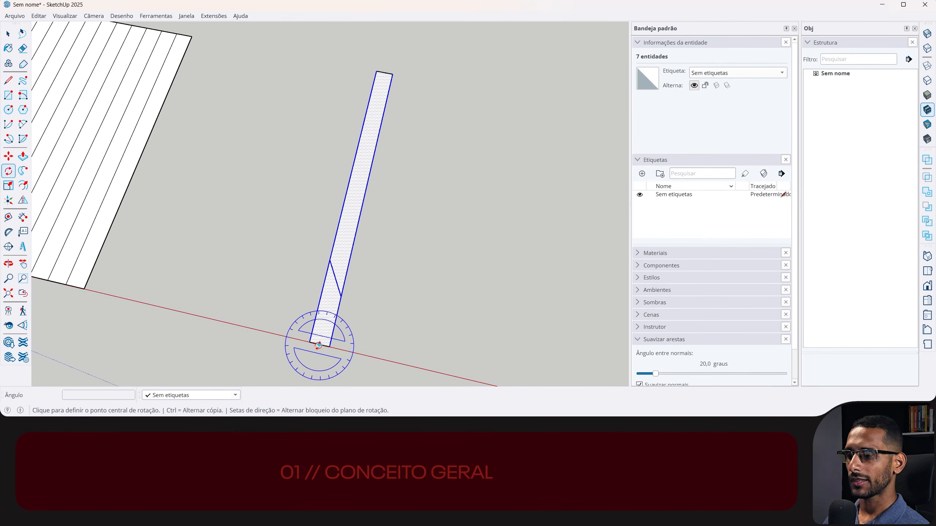
{"action": "key", "text": "Right"}
{"action": "left_click", "coordinate": [319, 345]}
{"action": "left_click", "coordinate": [329, 301]}
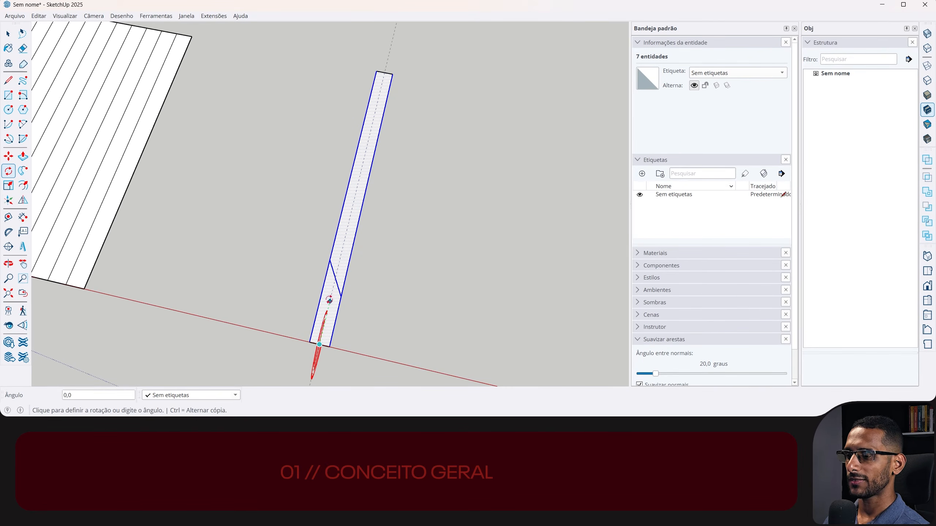
{"action": "middle_click_drag", "start_coordinate": [328, 265], "coordinate": [348, 252]}
{"action": "key", "text": "space"}
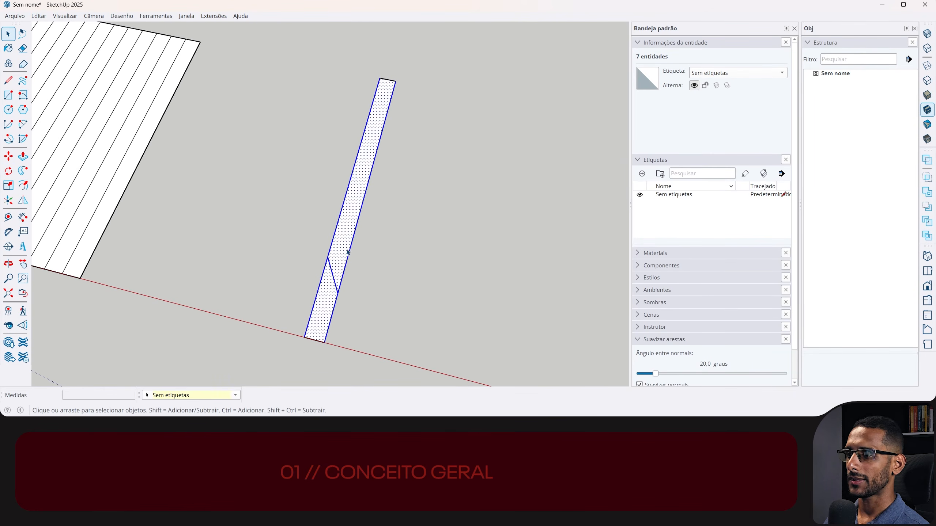
- Group the strip's face above the diagonal and open the group for editing
{"action": "left_click", "coordinate": [345, 243]}
{"action": "key", "text": "q"}
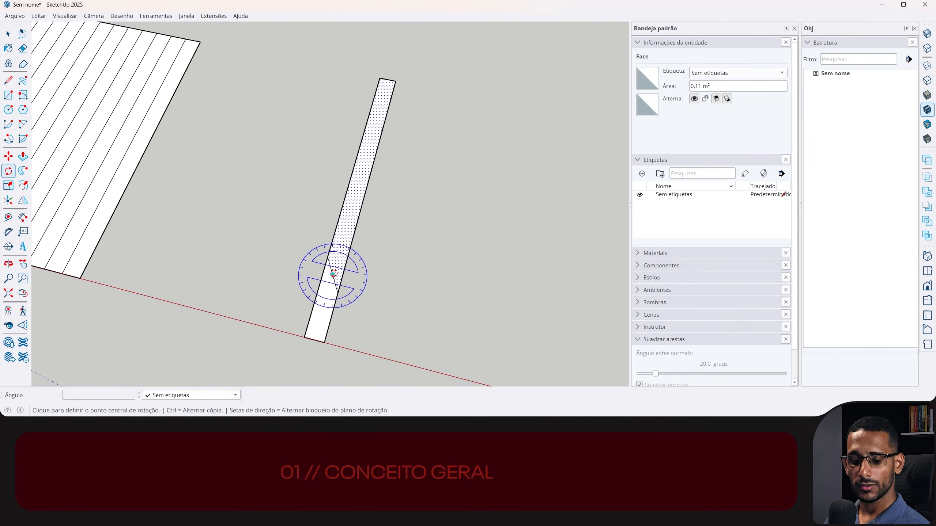
{"action": "key", "text": "Right"}
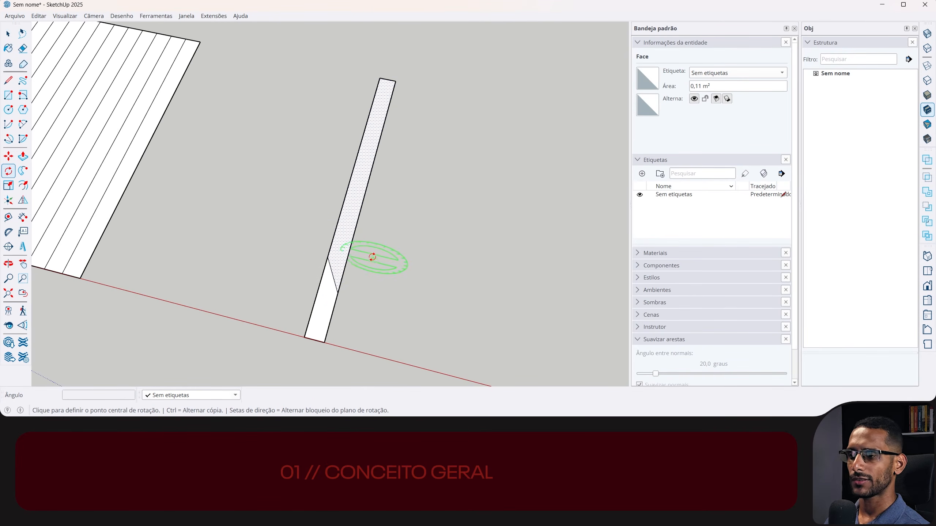
{"action": "key", "text": "space"}
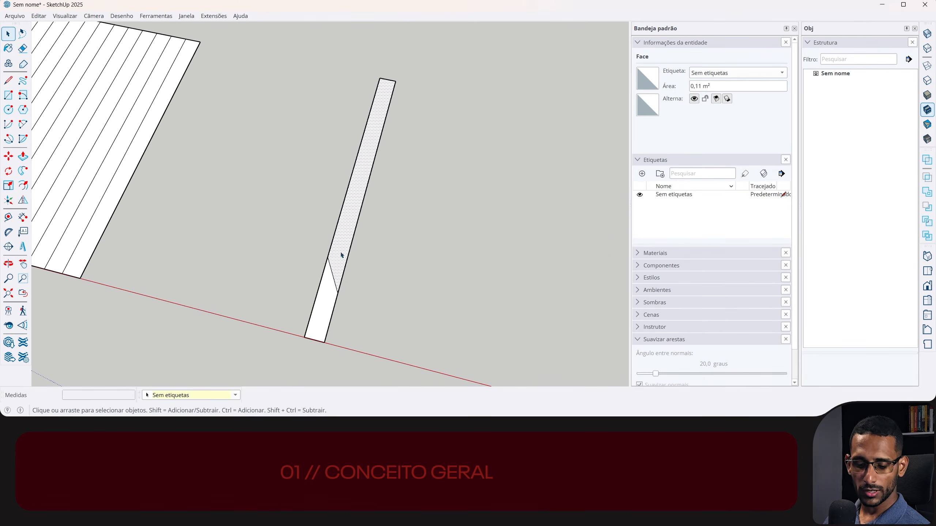
{"action": "key", "text": "ctrl+g"}
{"action": "double_click", "coordinate": [343, 247]}
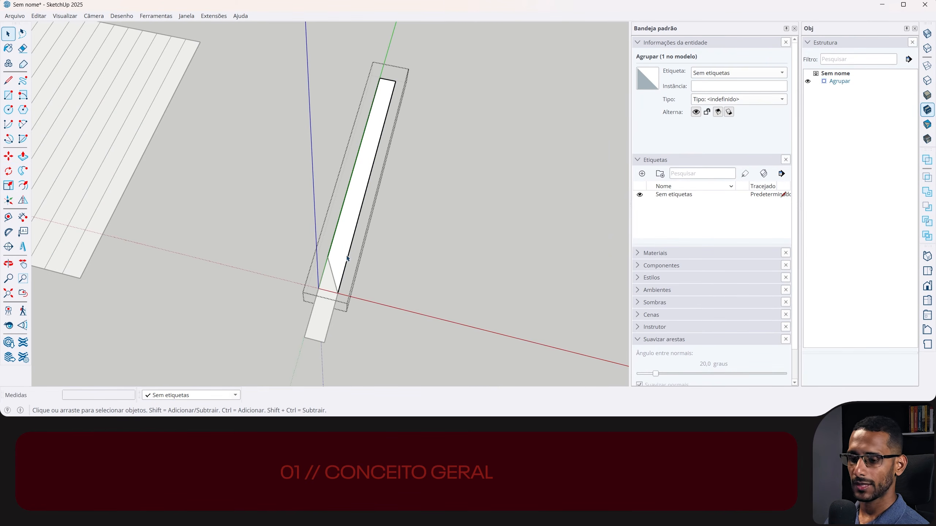
- Realign the group's axes to the diagonal edge, with the origin at the edge's upper end
{"action": "left_click", "coordinate": [9, 201]}
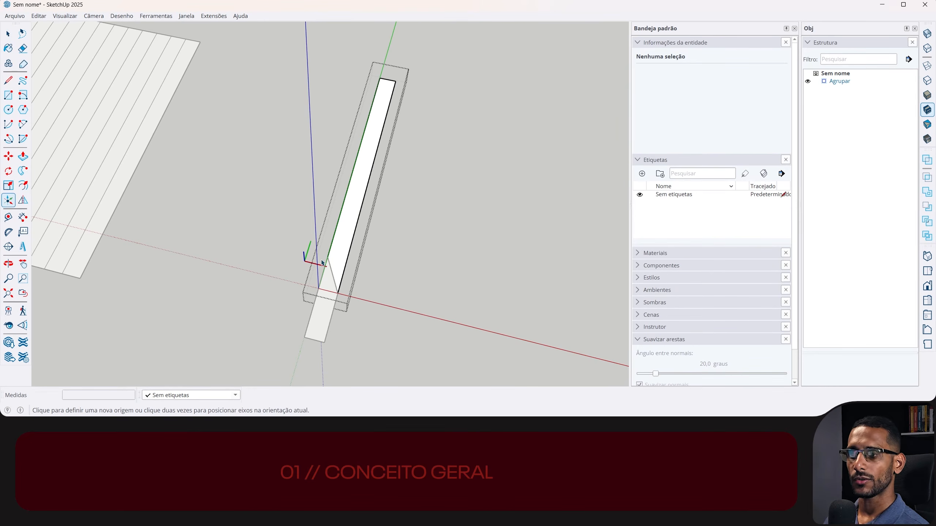
{"action": "left_click", "coordinate": [327, 257]}
{"action": "left_click", "coordinate": [332, 272]}
{"action": "left_click", "coordinate": [342, 264]}
- Rotate the grouped face 30° about the diagonal edge
{"action": "left_click", "coordinate": [342, 264]}
{"action": "key", "text": "q"}
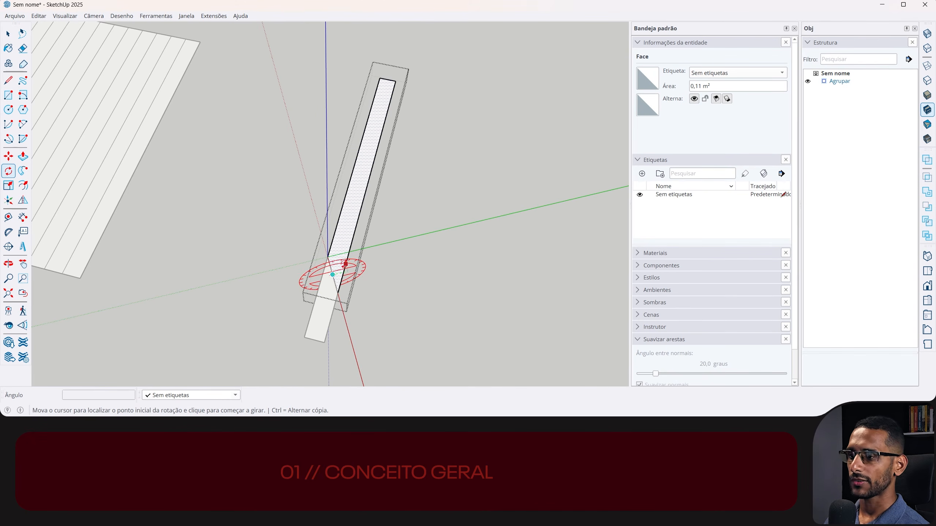
{"action": "left_click", "coordinate": [345, 265]}
{"action": "type", "text": "3"}
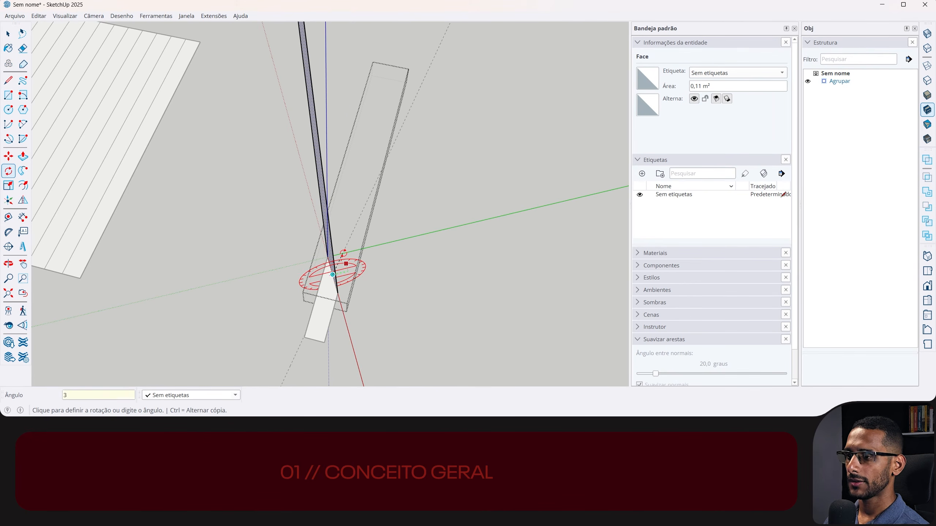
{"action": "type", "text": "0"}
{"action": "key", "text": "Return"}
{"action": "middle_click_drag", "start_coordinate": [299, 282], "coordinate": [277, 225]}
{"action": "key", "text": "space"}
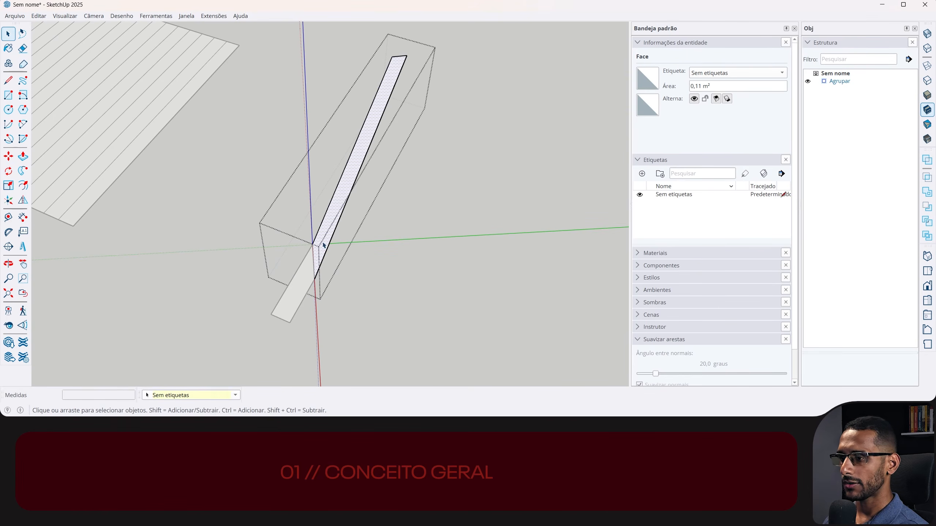
- Copy the diagonal edge about 12.6 cm up along the strip's long edges, using the visible rest of the model as reference
{"action": "left_click", "coordinate": [314, 260]}
{"action": "key", "text": "alt+h"}
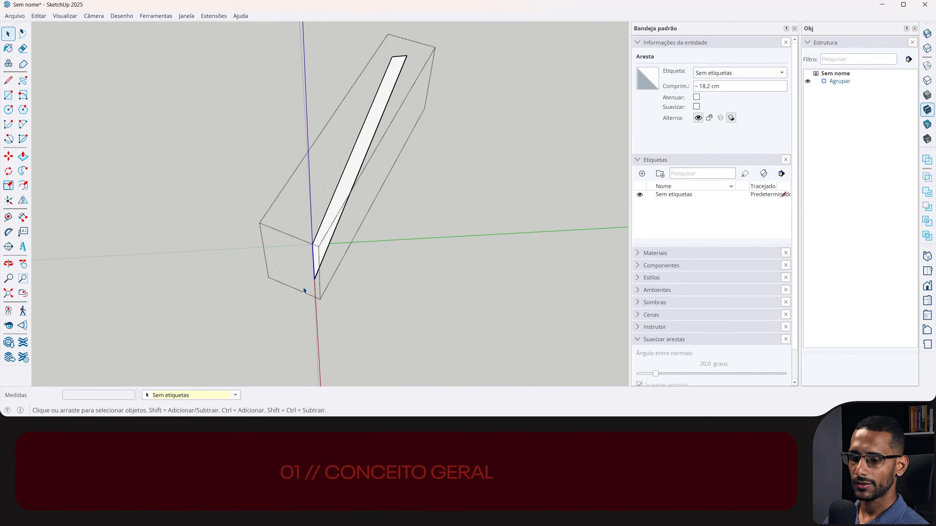
{"action": "scroll", "coordinate": [349, 262], "scroll_direction": "up", "scroll_amount": 3}
{"action": "scroll", "coordinate": [372, 184], "scroll_direction": "down", "scroll_amount": 2}
{"action": "key", "text": "alt+h"}
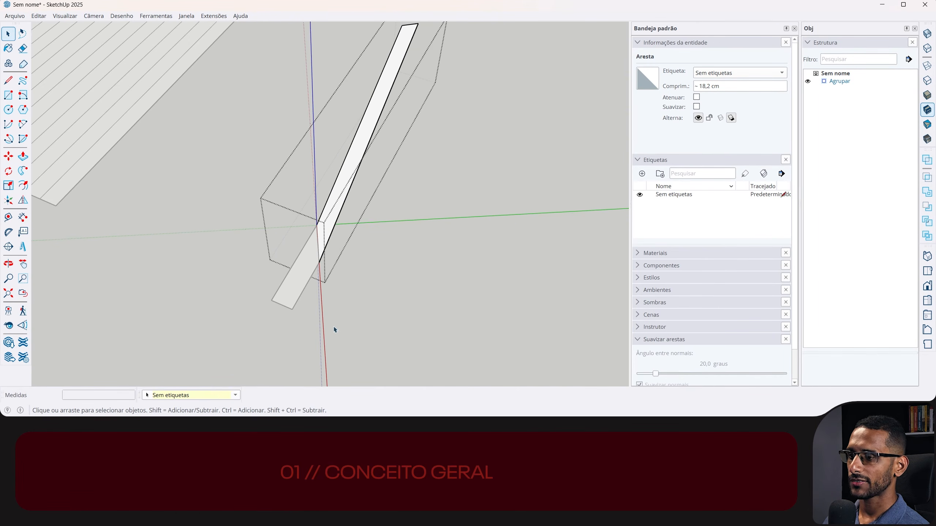
{"action": "key", "text": "m"}
{"action": "left_click", "coordinate": [319, 262]}
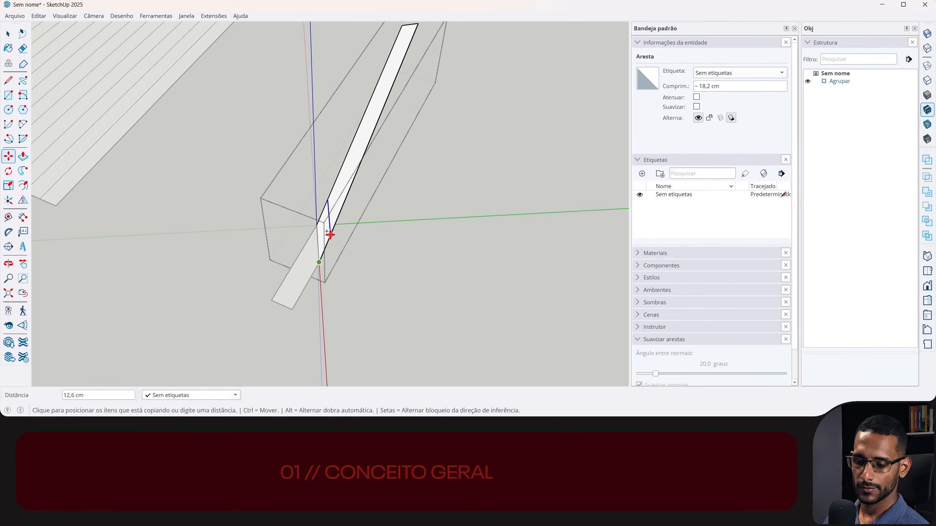
{"action": "left_click", "coordinate": [331, 234]}
{"action": "key", "text": "space"}
- Rotate the long face beyond the copied diagonal by 30° about that edge, and leave the group
{"action": "middle_click_drag", "start_coordinate": [334, 204], "coordinate": [313, 216]}
{"action": "left_click", "coordinate": [337, 231]}
{"action": "key", "text": "q"}
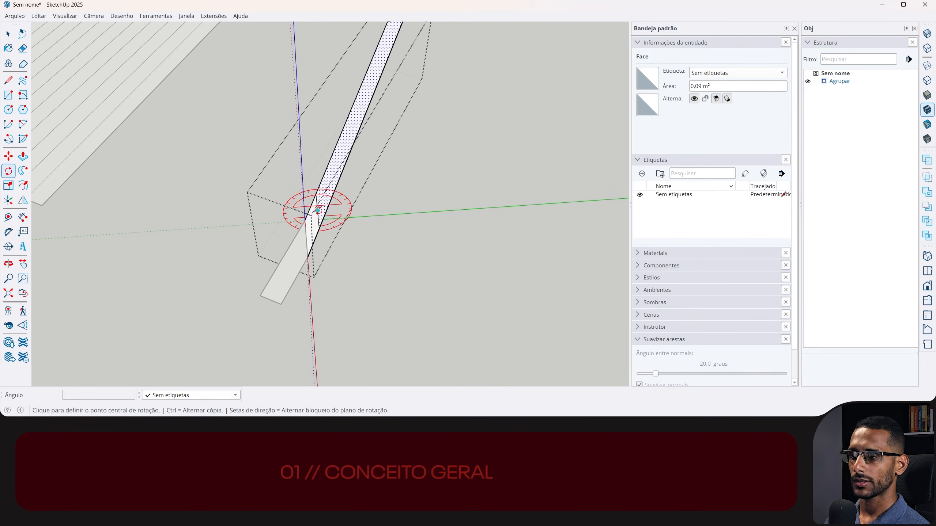
{"action": "left_click", "coordinate": [317, 211]}
{"action": "left_click", "coordinate": [345, 209]}
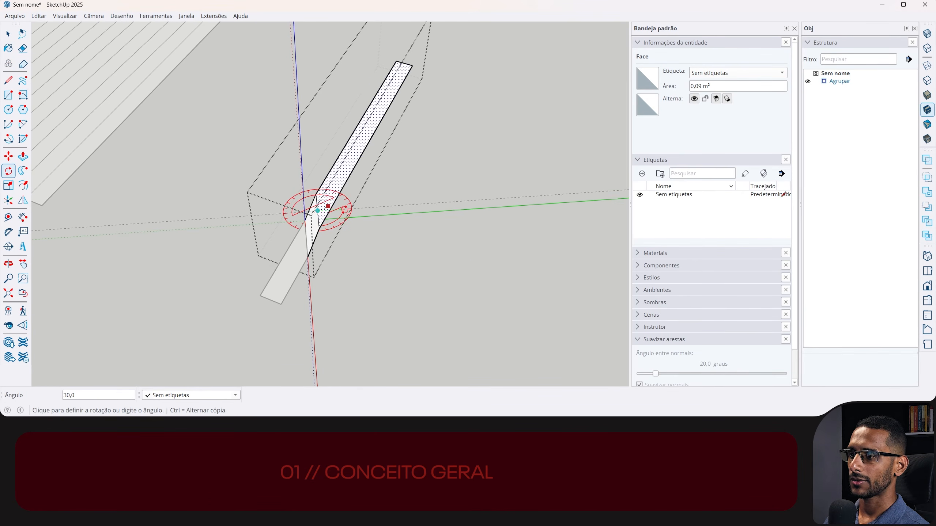
{"action": "left_click", "coordinate": [346, 208]}
{"action": "key", "text": "space"}
{"action": "key", "text": "Escape"}
- Explode the group so the bent faces join the rest of the strip
{"action": "middle_click_drag", "start_coordinate": [323, 233], "coordinate": [352, 145]}
{"action": "left_click", "coordinate": [322, 234]}
{"action": "scroll", "coordinate": [364, 131], "scroll_direction": "up", "scroll_amount": 6}
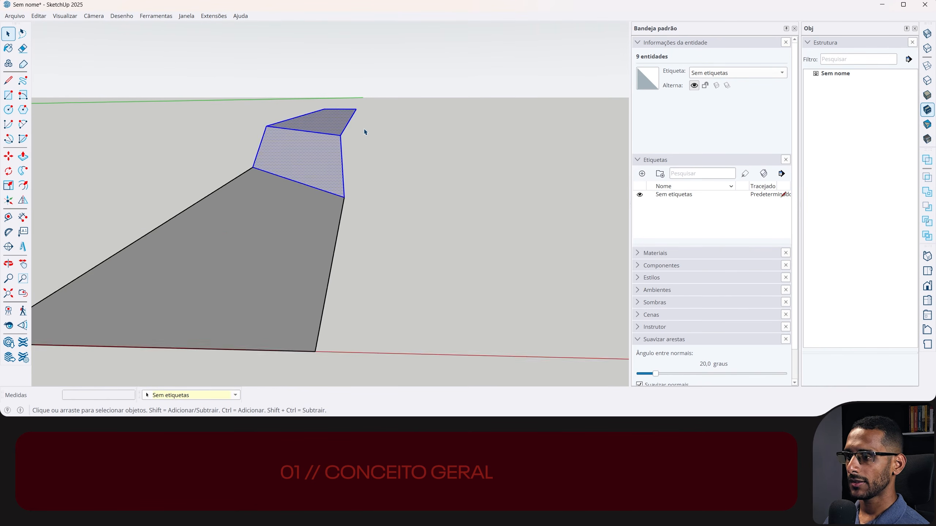
{"action": "mouse_move", "coordinate": [340, 168]}
{"action": "middle_mouse_down"}
{"action": "mouse_move", "coordinate": [334, 107]}
{"action": "mouse_move", "coordinate": [332, 123]}
{"action": "mouse_move", "coordinate": [346, 125]}
{"action": "mouse_move", "coordinate": [324, 206]}
{"action": "mouse_move", "coordinate": [334, 175]}
{"action": "middle_mouse_up"}
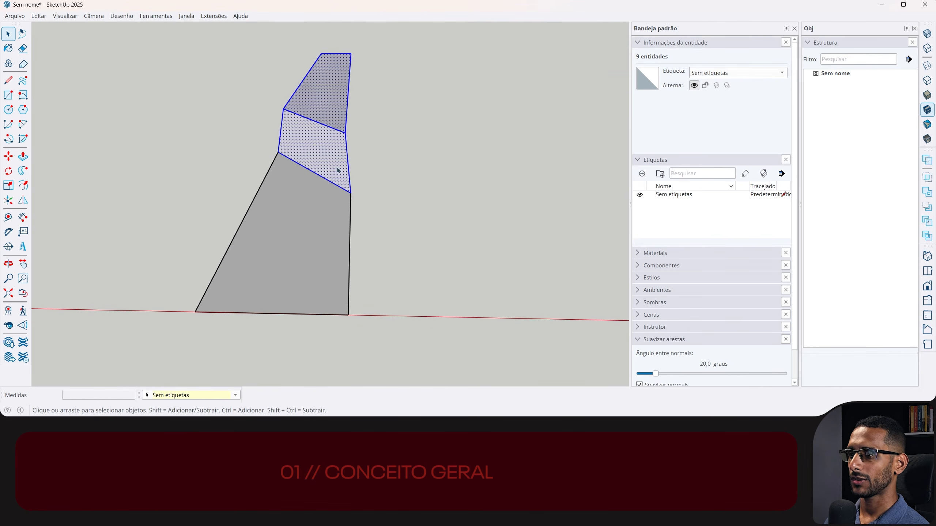
- Rotate the whole bent strip about 13.2° around the bend's side corner, straightening the short section's side edge
{"action": "left_click_drag", "start_coordinate": [230, 240], "coordinate": [228, 242]}
{"action": "key", "text": "q"}
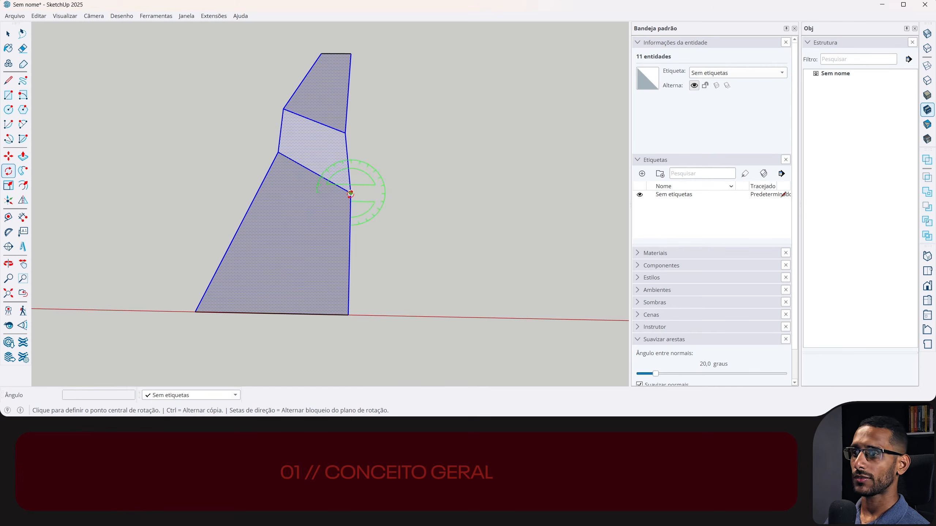
{"action": "left_click", "coordinate": [351, 192]}
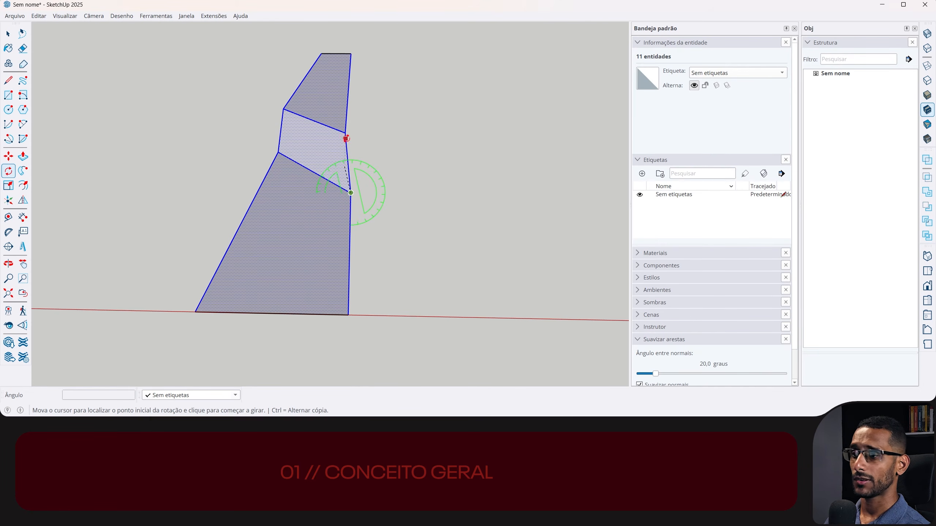
{"action": "left_click", "coordinate": [345, 132]}
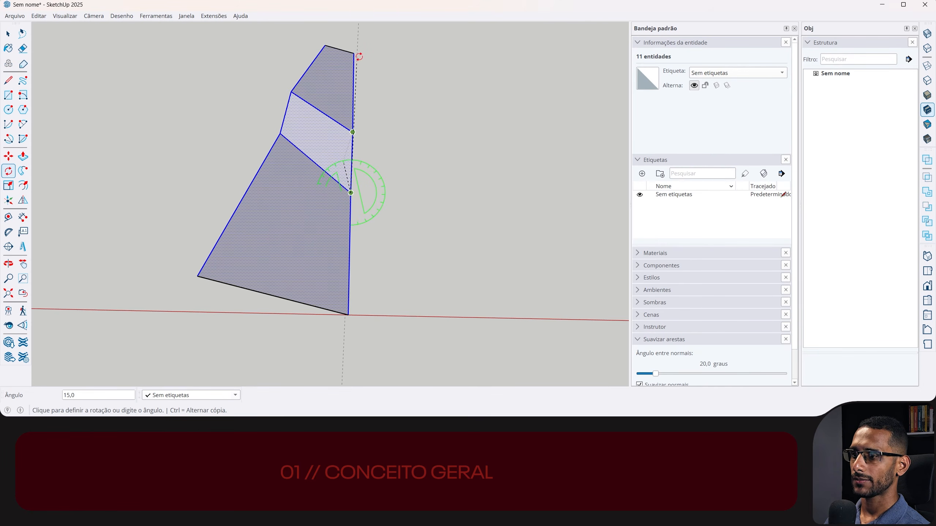
{"action": "left_click", "coordinate": [356, 36]}
{"action": "middle_click_drag", "start_coordinate": [346, 61], "coordinate": [296, 198]}
{"action": "key", "text": "space"}
- Create a mirrored copy of the bent strip with the Flip tool, joined along its long side edge
{"action": "scroll", "coordinate": [314, 159], "scroll_direction": "down", "scroll_amount": 3}
{"action": "scroll", "coordinate": [315, 161], "scroll_direction": "down", "scroll_amount": 3}
{"action": "key", "text": "shift+f"}
{"action": "left_click", "coordinate": [235, 207]}
{"action": "left_click_drag", "start_coordinate": [235, 207], "coordinate": [286, 243]}
{"action": "key", "text": "ctrl"}
{"action": "key", "text": "space"}
- Select the mirrored pair of strips and copy it sideways by its full width, repeating the copy 20 times
{"action": "middle_click_drag", "start_coordinate": [331, 163], "coordinate": [431, 147]}
{"action": "scroll", "coordinate": [442, 163], "scroll_direction": "down", "scroll_amount": 4}
{"action": "middle_click_drag", "start_coordinate": [468, 205], "coordinate": [385, 370], "text": "shift"}
{"action": "middle_click_drag", "start_coordinate": [327, 403], "coordinate": [326, 404], "text": "shift"}
{"action": "triple_click", "coordinate": [315, 243]}
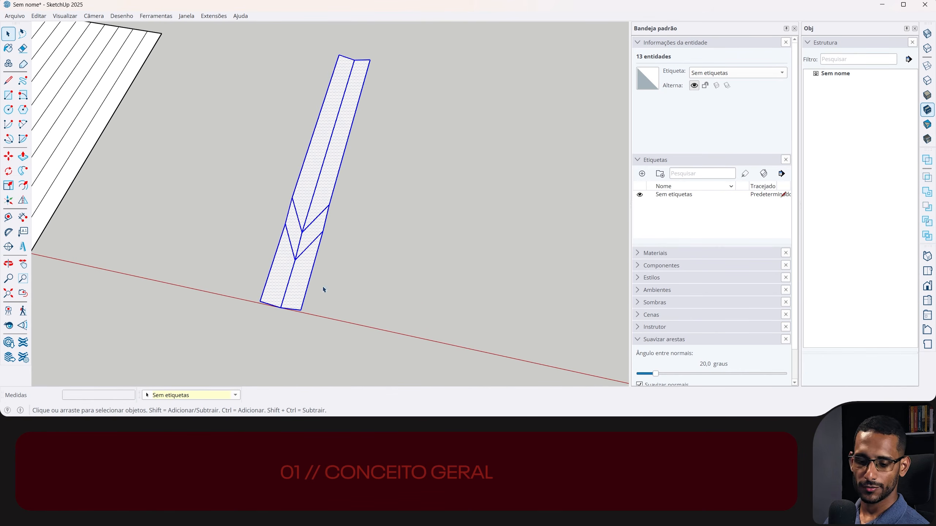
{"action": "key", "text": "m"}
{"action": "left_click", "coordinate": [292, 198]}
{"action": "key", "text": "ctrl"}
{"action": "left_click", "coordinate": [329, 205]}
{"action": "type", "text": "*20"}
{"action": "key", "text": "Return"}
- Copy a flat strip from the divided panel to an empty spot beside it and clear the selection
{"action": "middle_click_drag", "start_coordinate": [386, 261], "coordinate": [209, 220]}
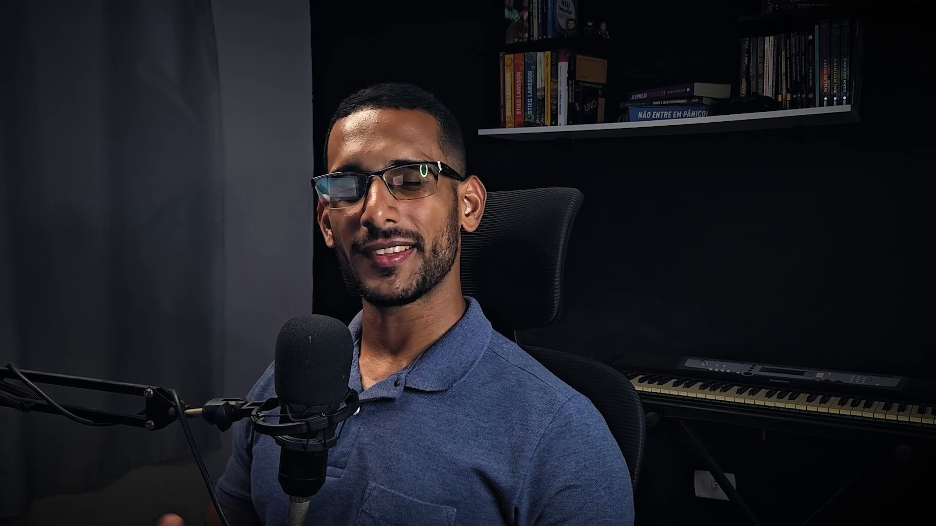
{"action": "key", "text": "ctrl"}
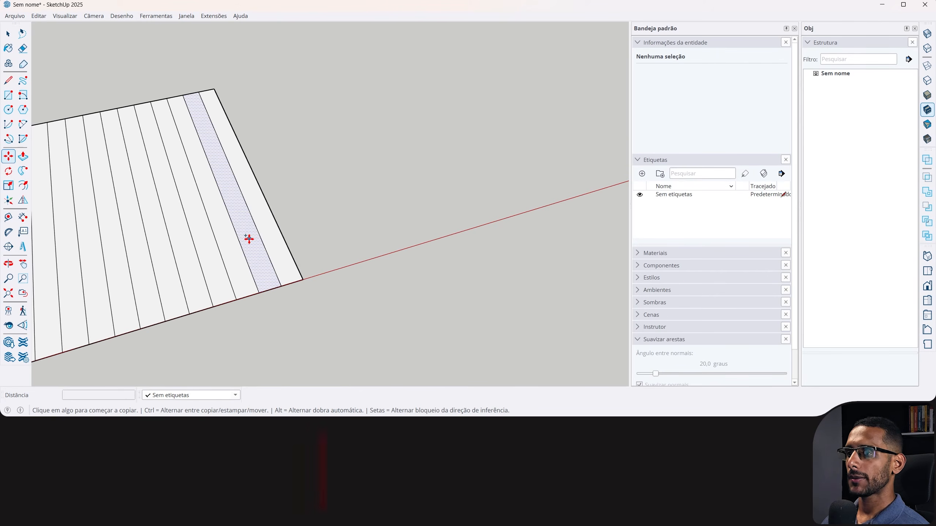
{"action": "left_click", "coordinate": [249, 238]}
{"action": "left_click", "coordinate": [432, 188]}
{"action": "key", "text": "ctrl+t"}
{"action": "key", "text": "space"}
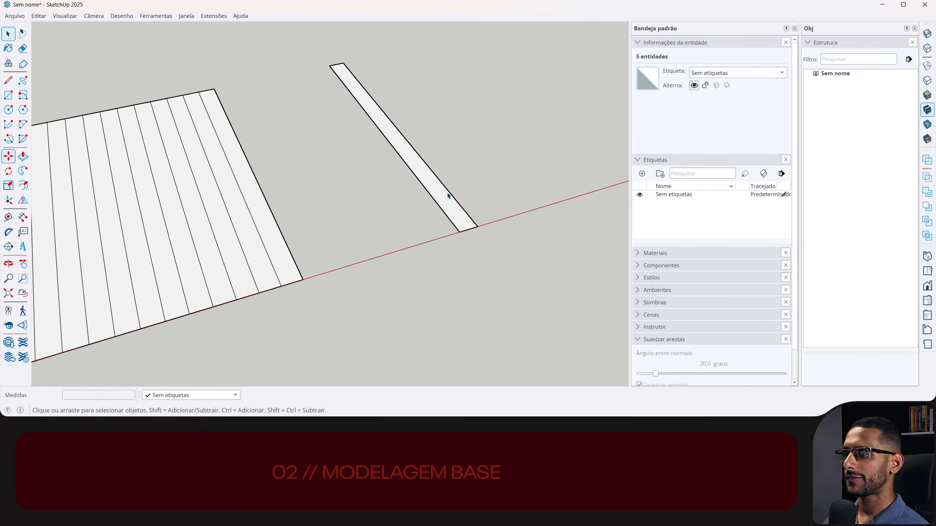
- Place a guide point on the flat strip's outer long edge, 15 cm from its lower corner
{"action": "scroll", "coordinate": [450, 204], "scroll_direction": "up", "scroll_amount": 4}
{"action": "middle_click_drag", "start_coordinate": [452, 206], "coordinate": [389, 237]}
{"action": "scroll", "coordinate": [391, 240], "scroll_direction": "up", "scroll_amount": 1}
{"action": "scroll", "coordinate": [391, 239], "scroll_direction": "up", "scroll_amount": 2}
{"action": "key", "text": "t"}
{"action": "left_click", "coordinate": [435, 283]}
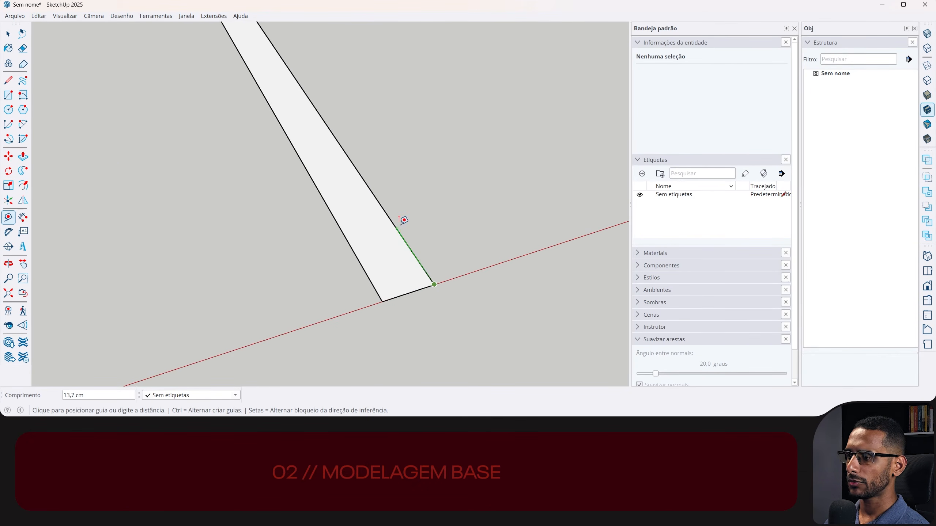
{"action": "type", "text": "15"}
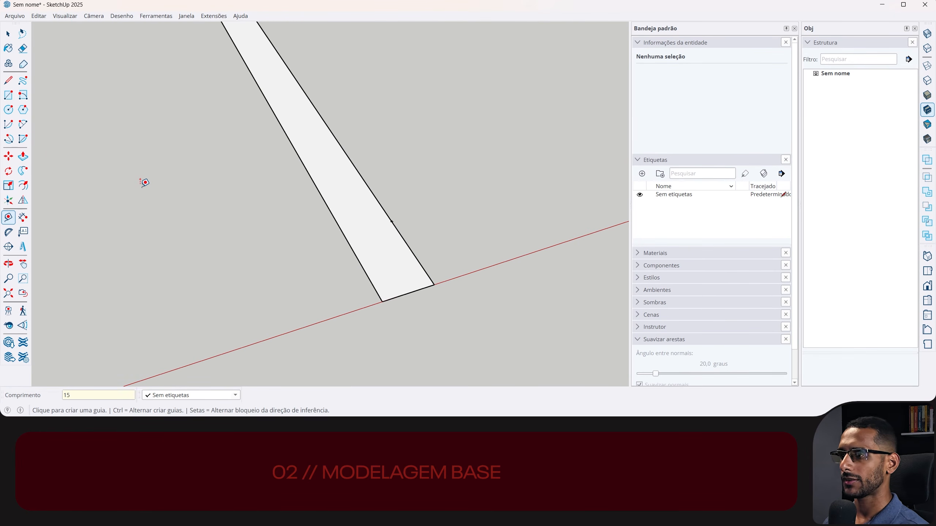
- Create a 45° protractor guide line through the guide point, crossing the strip
{"action": "left_click", "coordinate": [8, 232]}
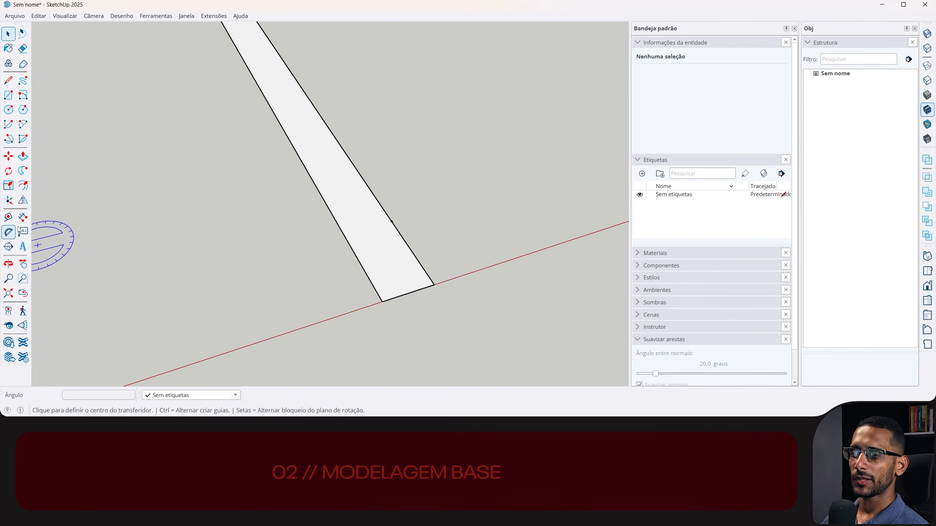
{"action": "left_click", "coordinate": [391, 222]}
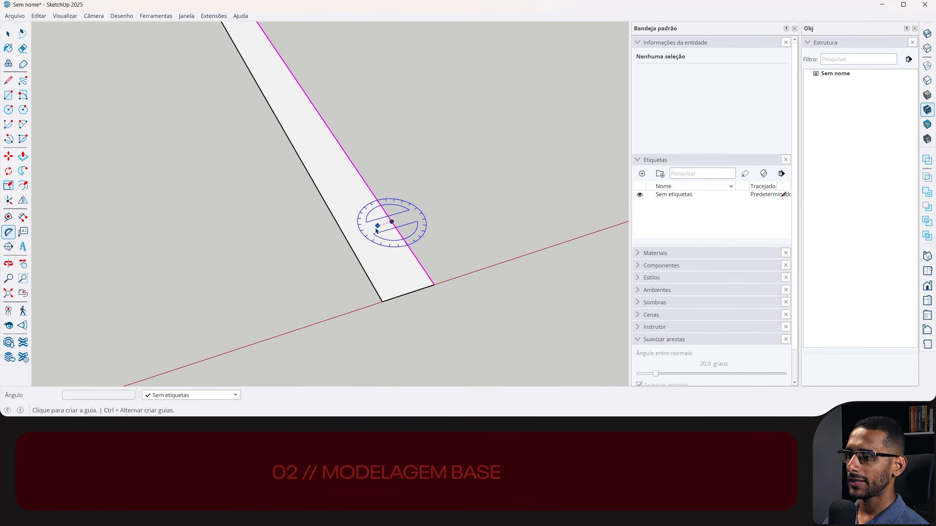
{"action": "left_click", "coordinate": [369, 231]}
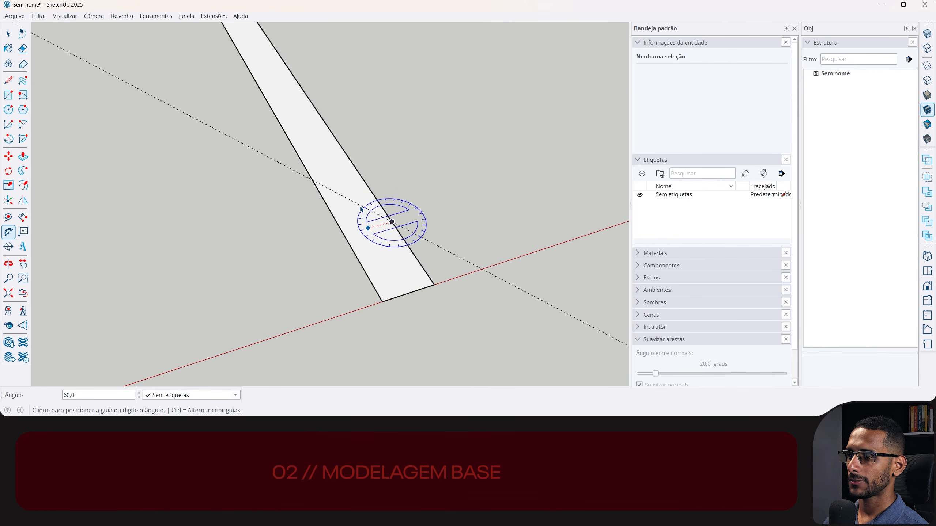
{"action": "type", "text": "45"}
{"action": "key", "text": "Return"}
{"action": "key", "text": "space"}
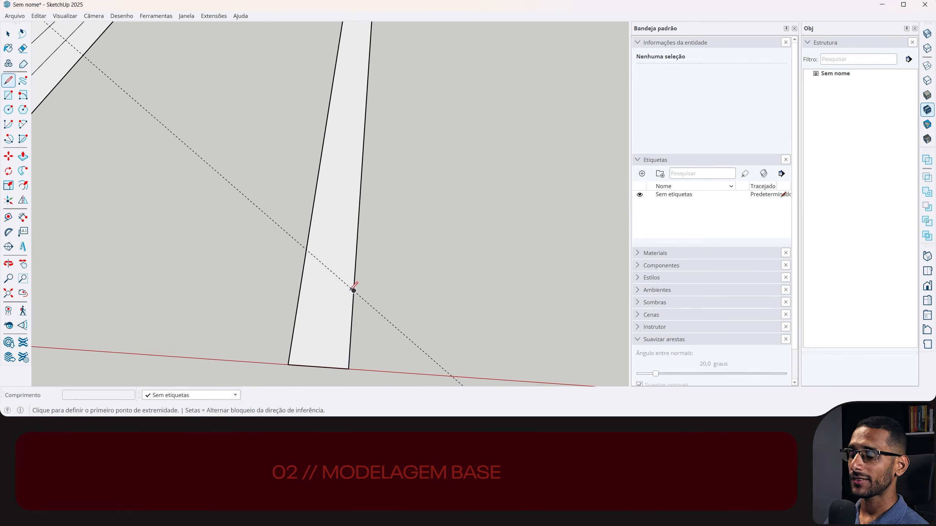
- Draw a diagonal edge across the flat strip along the 45° guide line, from one long edge to the other
{"action": "left_click", "coordinate": [354, 290]}
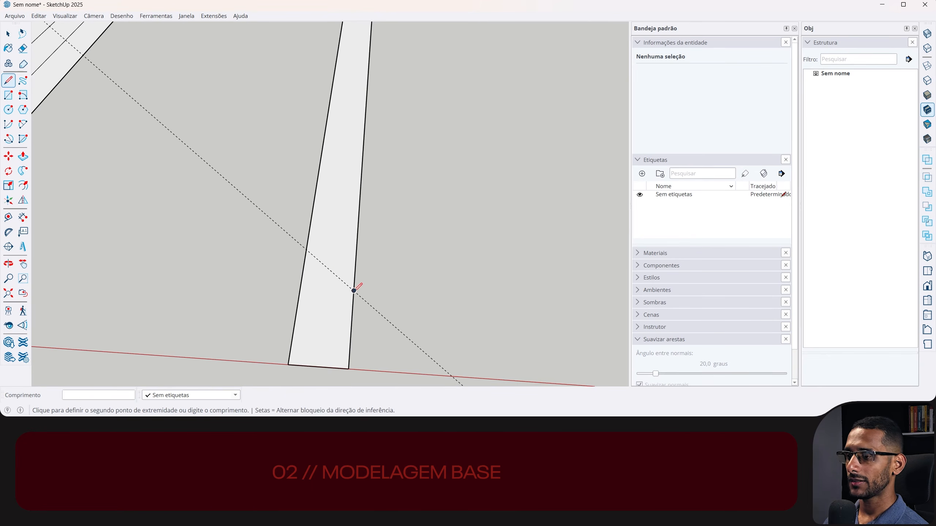
{"action": "left_click", "coordinate": [306, 250]}
{"action": "key", "text": "space"}
- Copy the diagonal edge 10 cm farther up the strip, parallel to its long sides
{"action": "left_click", "coordinate": [333, 273]}
{"action": "key", "text": "m"}
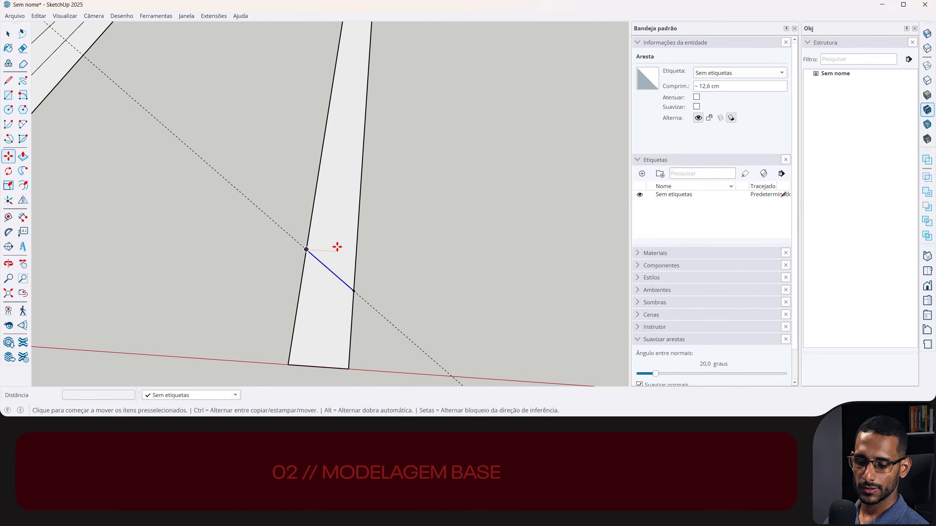
{"action": "key", "text": "ctrl"}
{"action": "left_click", "coordinate": [337, 251]}
{"action": "type", "text": "10"}
{"action": "key", "text": "Return"}
- Remove the diagonal guide line and group the part of the strip that lies beyond the first diagonal edge
{"action": "key", "text": "space"}
{"action": "middle_click_drag", "start_coordinate": [334, 225], "coordinate": [260, 237]}
{"action": "scroll", "coordinate": [260, 236], "scroll_direction": "down", "scroll_amount": 2}
{"action": "left_click_drag", "start_coordinate": [340, 190], "coordinate": [272, 245]}
{"action": "scroll", "coordinate": [274, 243], "scroll_direction": "up", "scroll_amount": 2}
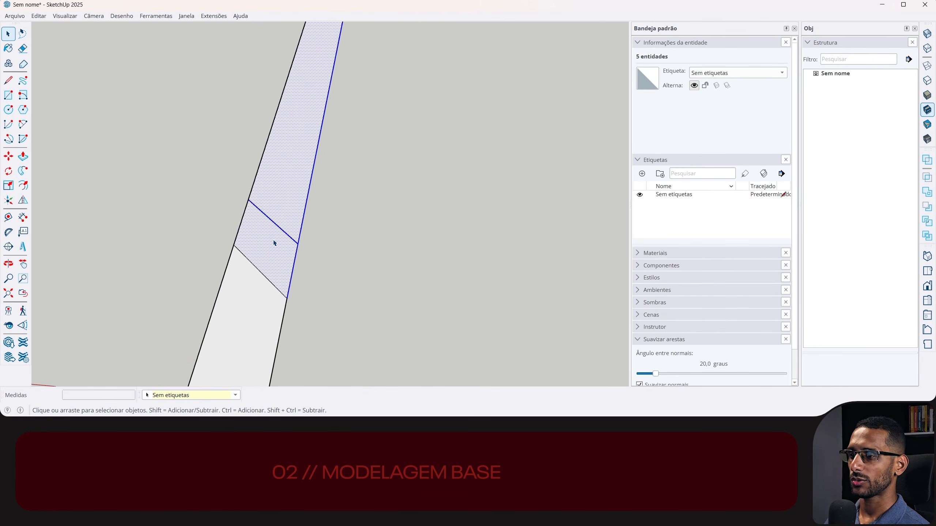
{"action": "middle_click_drag", "start_coordinate": [275, 243], "coordinate": [353, 210]}
{"action": "key", "text": "ctrl+g"}
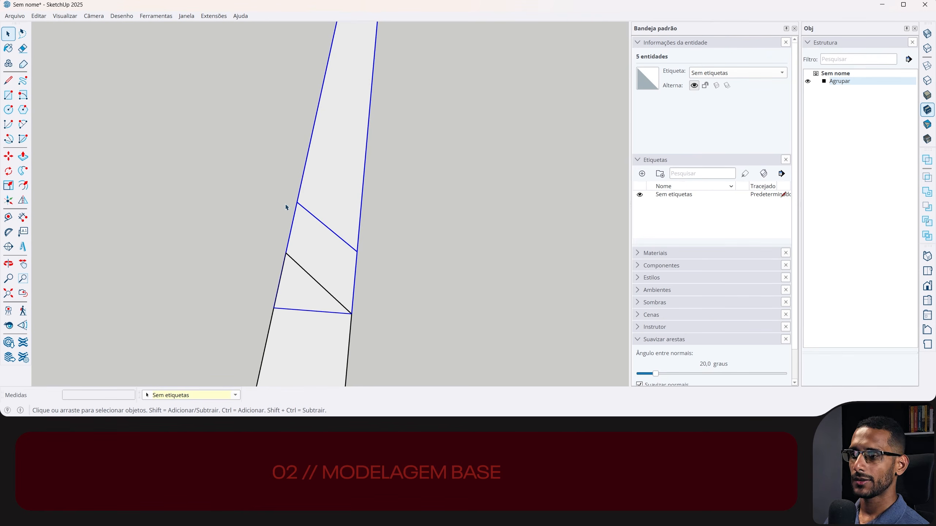
- Open the group for editing and reposition its axes at the lower diagonal's corner, with the red axis along that diagonal edge
{"action": "middle_click_drag", "start_coordinate": [288, 205], "coordinate": [323, 238]}
{"action": "double_click", "coordinate": [329, 241]}
{"action": "left_click", "coordinate": [8, 200]}
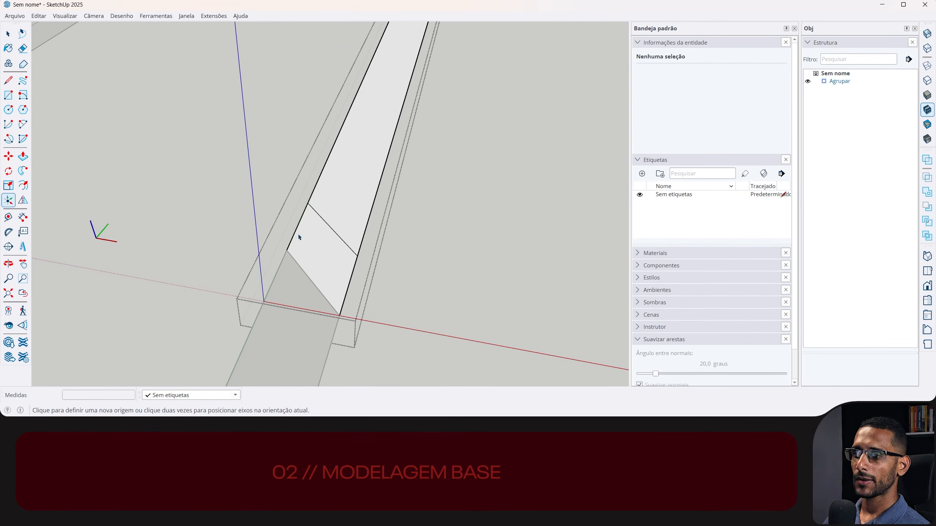
{"action": "left_click", "coordinate": [288, 251]}
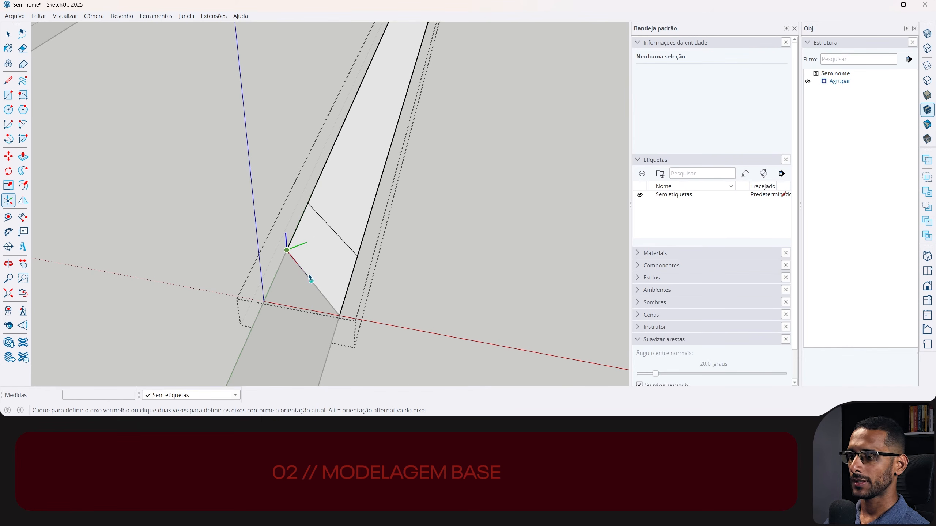
{"action": "left_click", "coordinate": [328, 302]}
{"action": "left_click", "coordinate": [332, 306]}
{"action": "scroll", "coordinate": [333, 240], "scroll_direction": "down", "scroll_amount": 3}
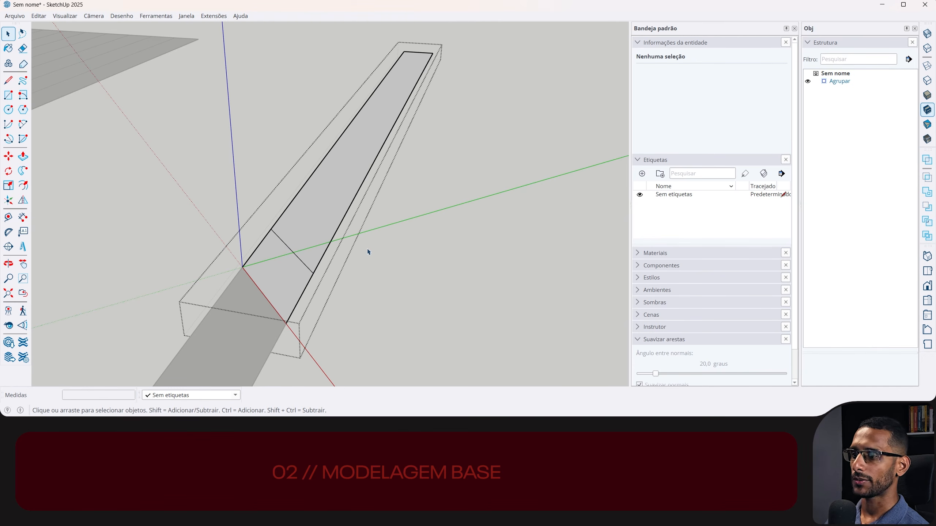
- Select the group's faces and rotate them 45° upward about the lower diagonal edge
{"action": "left_click_drag", "start_coordinate": [283, 283], "coordinate": [284, 282]}
{"action": "key", "text": "q"}
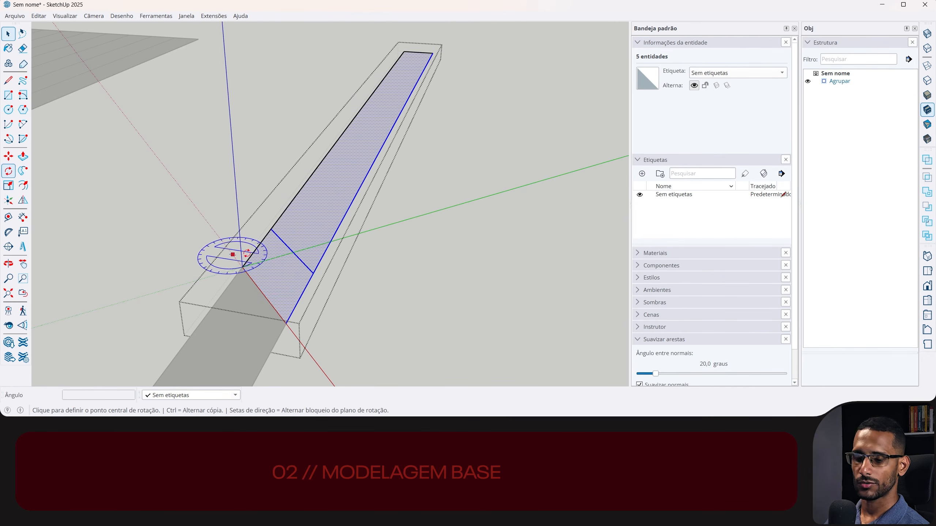
{"action": "left_click", "coordinate": [262, 294]}
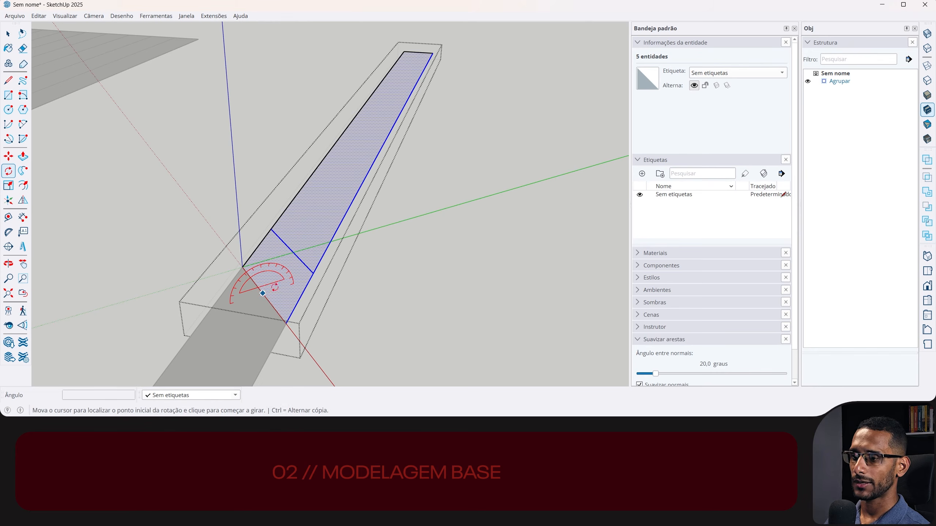
{"action": "left_click", "coordinate": [306, 284]}
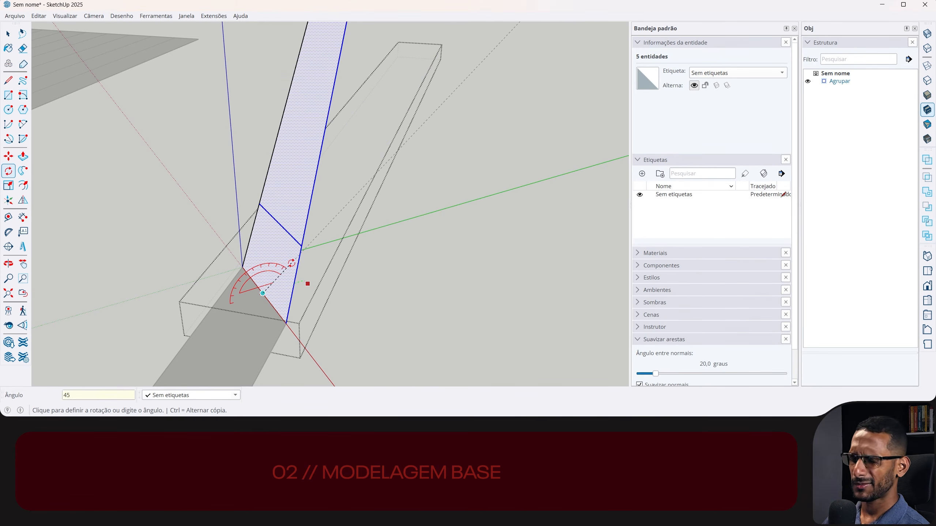
{"action": "type", "text": "45"}
{"action": "key", "text": "Return"}
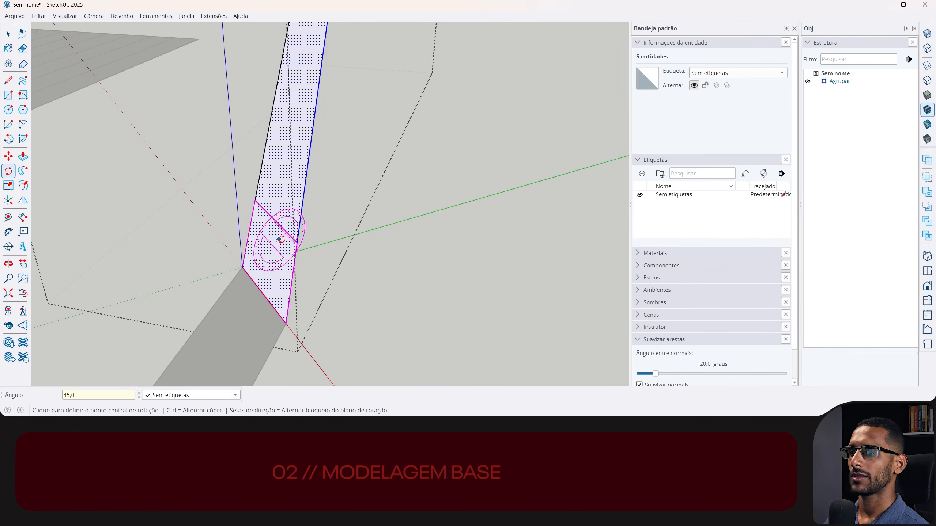
- Rotate only the long upper face about the second diagonal edge until it is level again
{"action": "middle_click_drag", "start_coordinate": [278, 238], "coordinate": [301, 269]}
{"action": "key", "text": "space"}
{"action": "middle_click_drag", "start_coordinate": [303, 221], "coordinate": [297, 251]}
{"action": "left_click", "coordinate": [299, 266]}
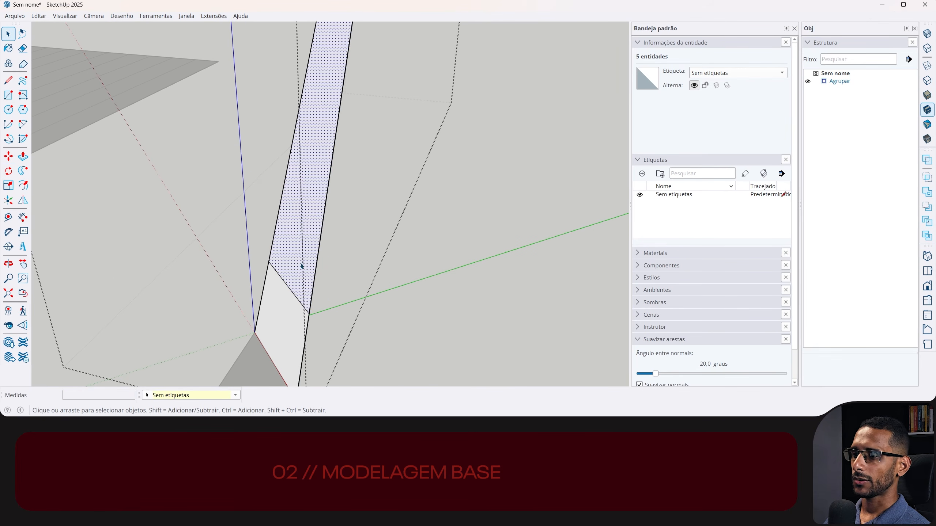
{"action": "middle_click_drag", "start_coordinate": [270, 295], "coordinate": [257, 276]}
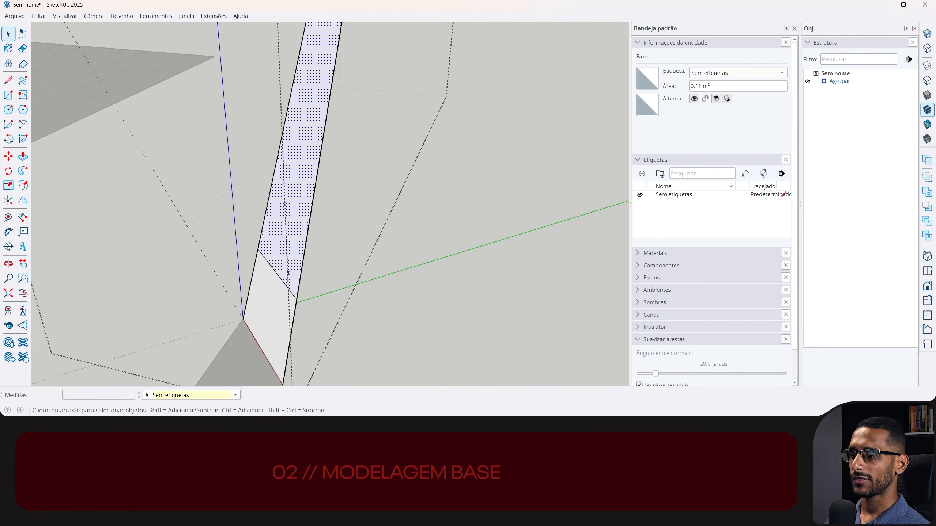
{"action": "key", "text": "q"}
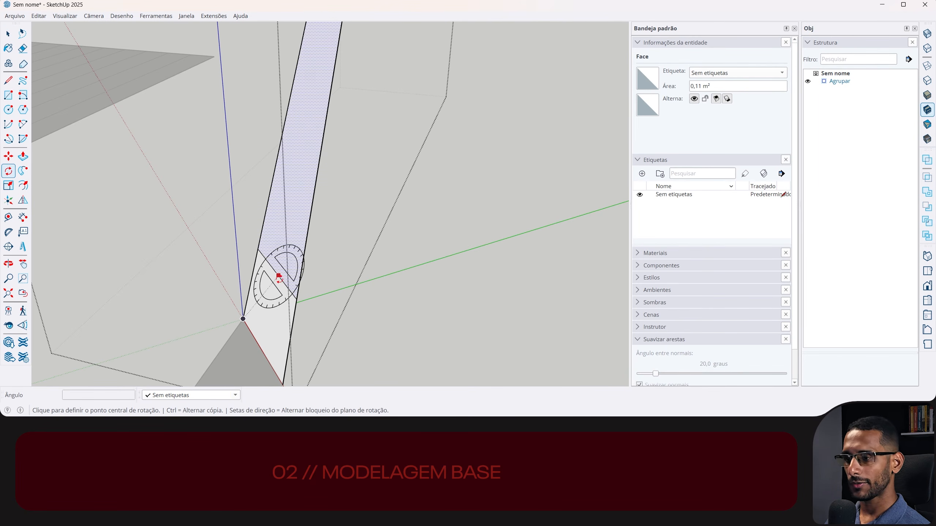
{"action": "left_click", "coordinate": [275, 273]}
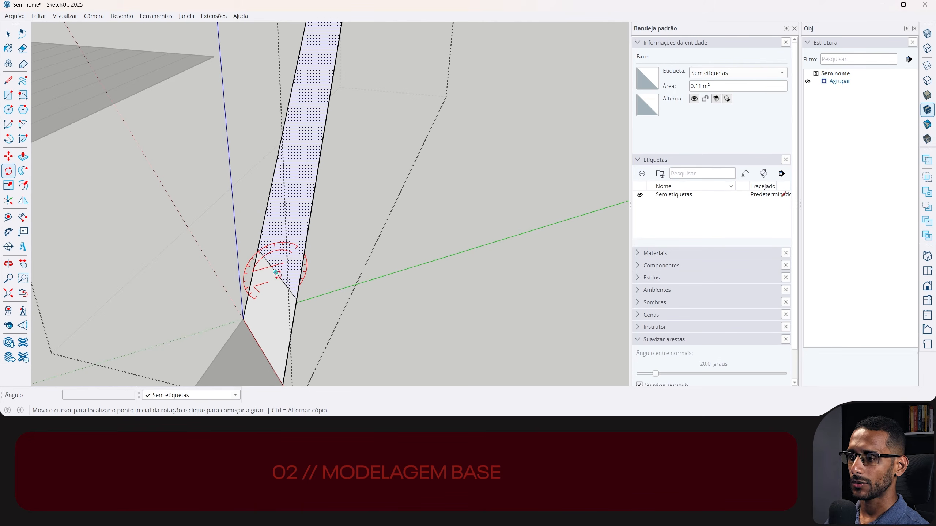
{"action": "left_click", "coordinate": [307, 233]}
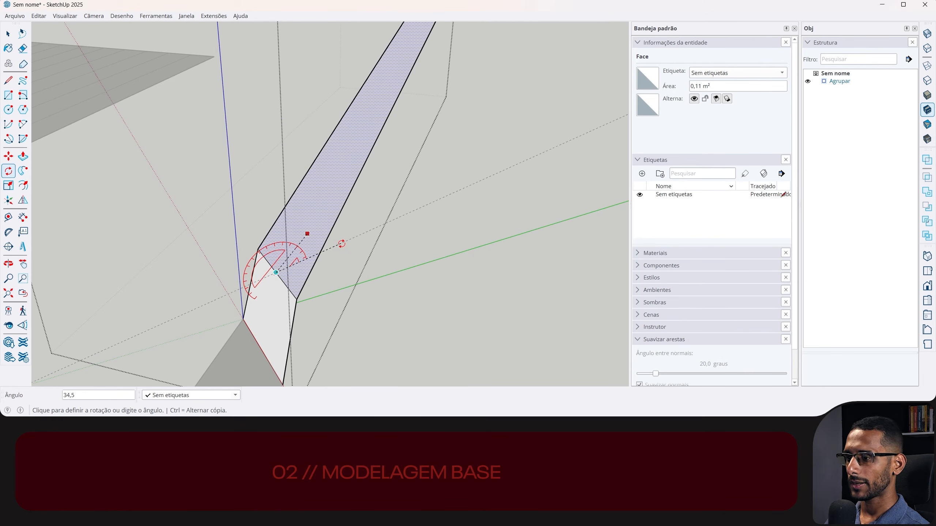
{"action": "key", "text": "Return"}
{"action": "key", "text": "space"}
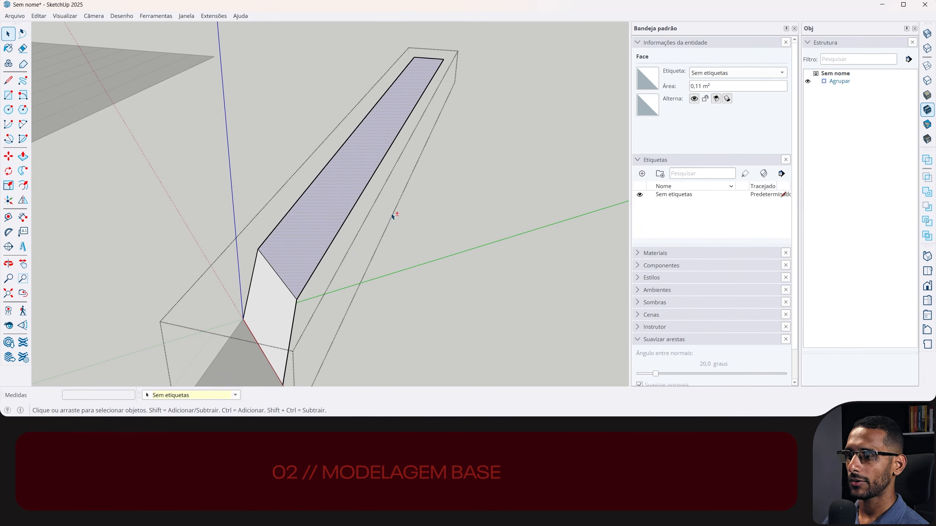
- Leave the group and explode it so its faces rejoin the rest of the strip
{"action": "middle_click_drag", "start_coordinate": [398, 205], "coordinate": [408, 102], "text": "shift"}
{"action": "middle_click_drag", "start_coordinate": [363, 186], "coordinate": [354, 240], "text": "shift"}
{"action": "key", "text": "Escape"}
{"action": "middle_click_drag", "start_coordinate": [335, 172], "coordinate": [361, 162]}
{"action": "left_click", "coordinate": [332, 197]}
{"action": "key", "text": "x"}
- Select the whole bent strip and rotate it around the green axis at the lower fold's outer corner until the bent section's outer edge is vertical
{"action": "middle_click_drag", "start_coordinate": [343, 237], "coordinate": [363, 191]}
{"action": "middle_click_drag", "start_coordinate": [386, 137], "coordinate": [383, 133]}
{"action": "middle_click_drag", "start_coordinate": [333, 249], "coordinate": [368, 203]}
{"action": "left_click_drag", "start_coordinate": [283, 297], "coordinate": [281, 299]}
{"action": "middle_click_drag", "start_coordinate": [311, 262], "coordinate": [303, 258]}
{"action": "key", "text": "q"}
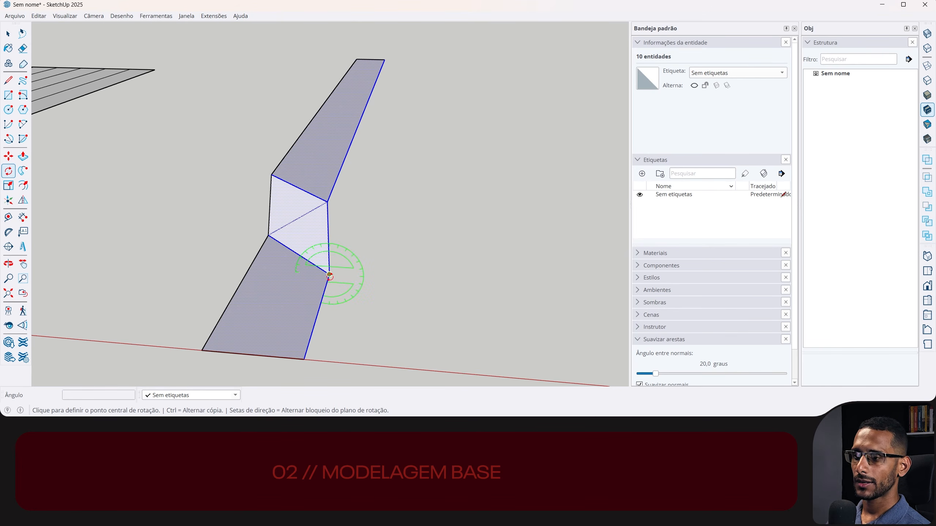
{"action": "left_click", "coordinate": [329, 275]}
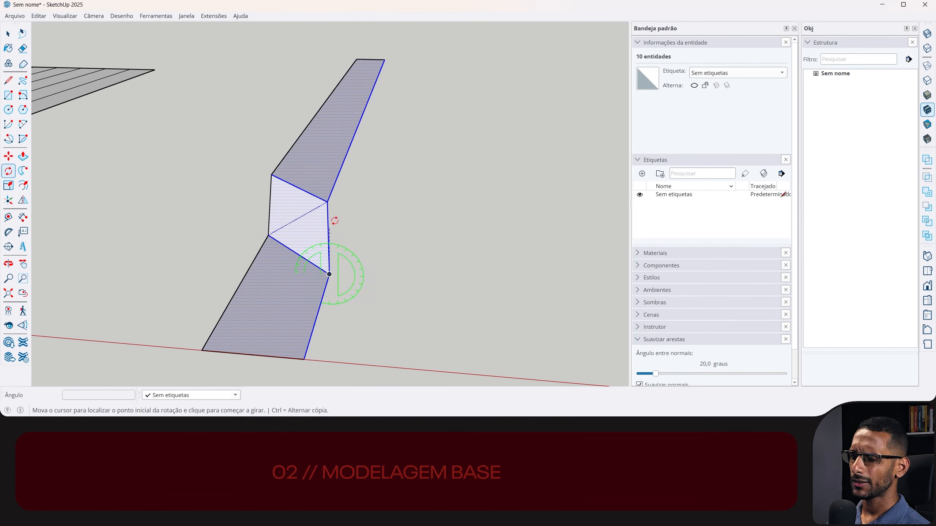
{"action": "left_click", "coordinate": [327, 202]}
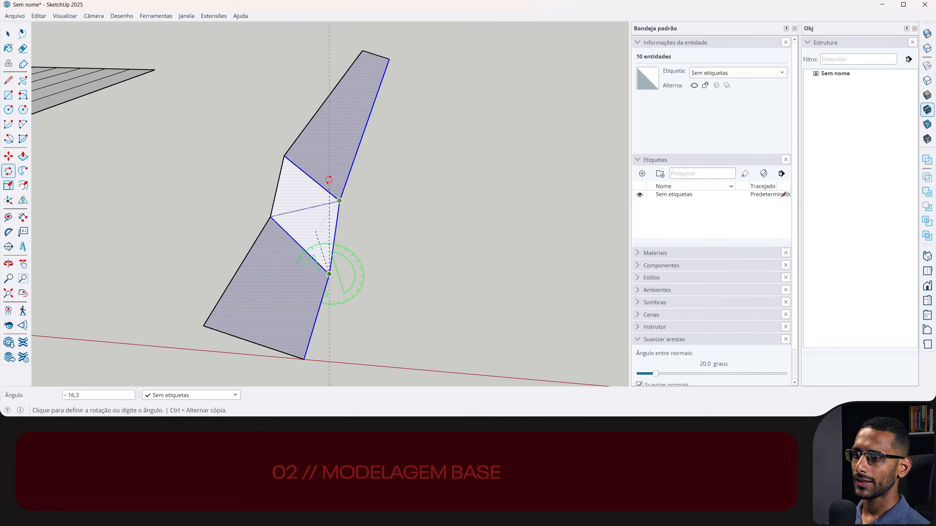
{"action": "left_click", "coordinate": [330, 54]}
{"action": "middle_click_drag", "start_coordinate": [340, 158], "coordinate": [382, 70]}
{"action": "middle_click_drag", "start_coordinate": [338, 229], "coordinate": [318, 262]}
- Check the combined length of the two lower outer edges and place a guide point 25 cm from the strip's far end
{"action": "key", "text": "space"}
{"action": "middle_click_drag", "start_coordinate": [385, 236], "coordinate": [339, 258]}
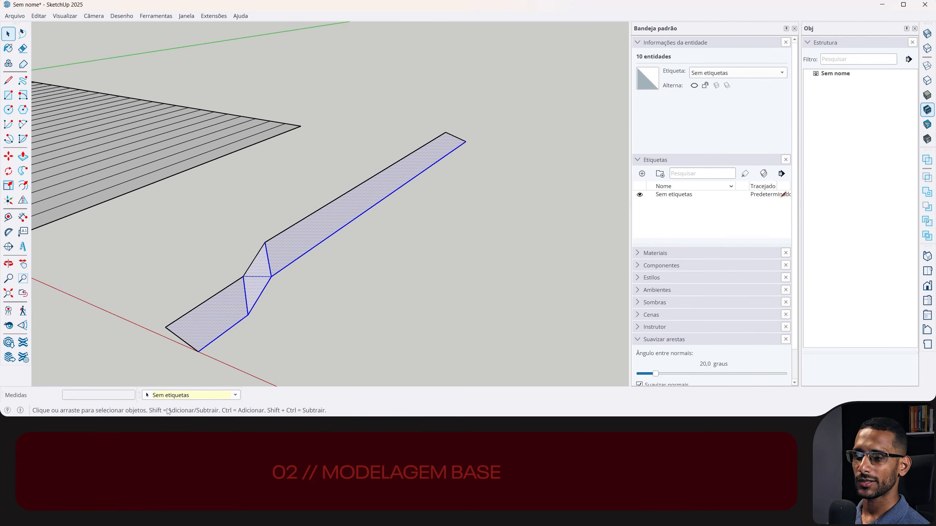
{"action": "left_click", "coordinate": [213, 345]}
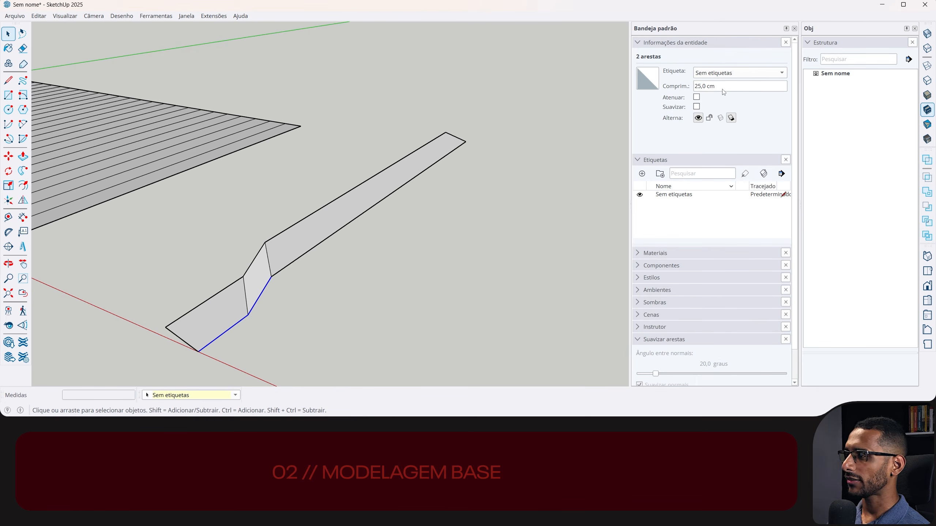
{"action": "key", "text": "t"}
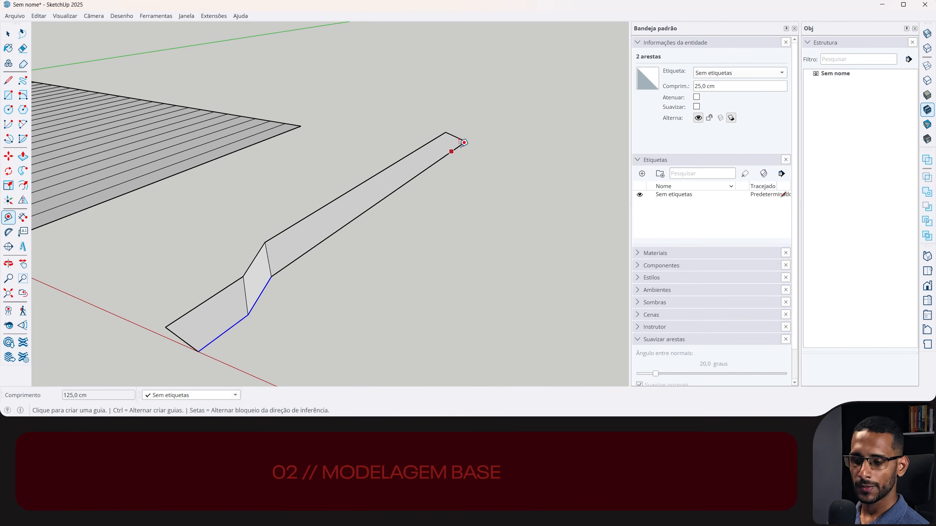
{"action": "left_click", "coordinate": [466, 141]}
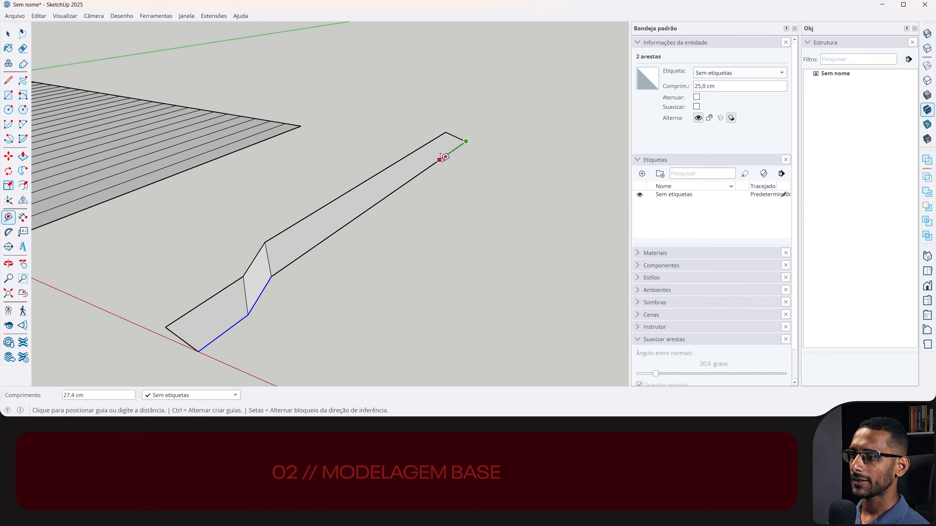
{"action": "type", "text": "25"}
{"action": "key", "text": "Return"}
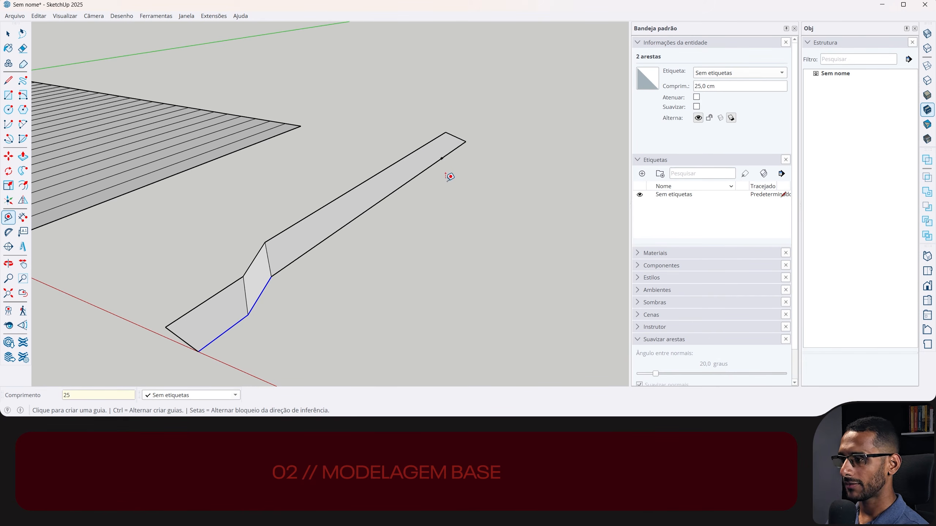
- Place a second guide point on the same long edge, 50 cm from the first one toward the bend
{"action": "left_click", "coordinate": [442, 158]}
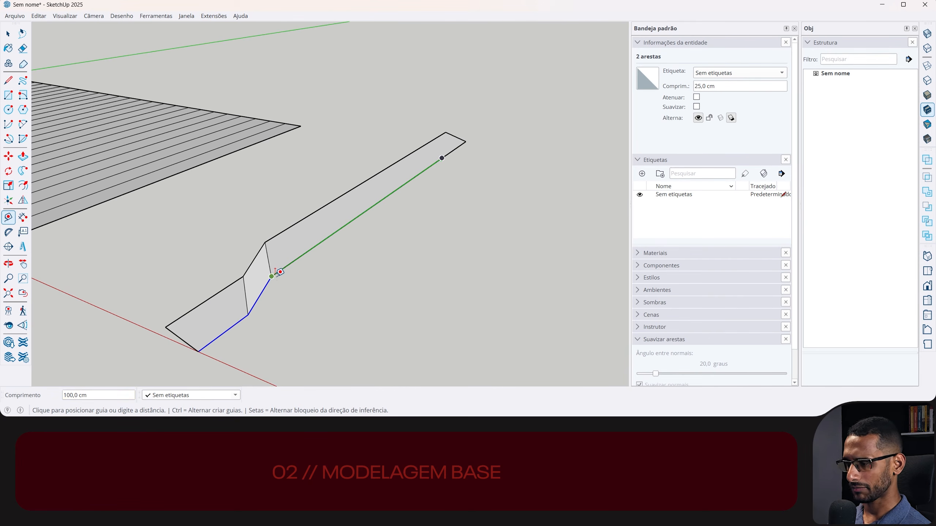
{"action": "type", "text": "50"}
{"action": "key", "text": "Return"}
- Select the end face and both bent faces, mirror a copy of them about the middle guide point, and clear the selection
{"action": "key", "text": "space"}
{"action": "left_click", "coordinate": [246, 298]}
{"action": "left_click", "coordinate": [259, 263], "text": "ctrl"}
{"action": "left_click", "coordinate": [230, 303], "text": "ctrl"}
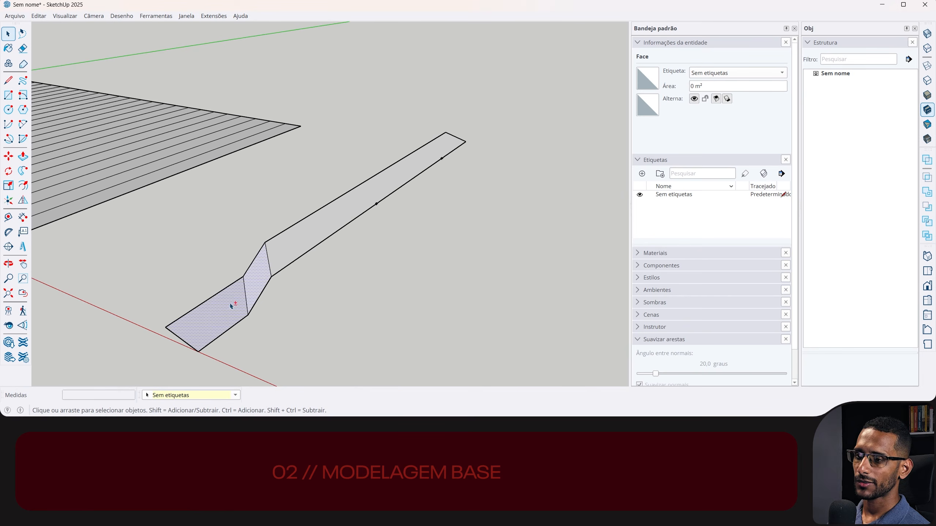
{"action": "left_click", "coordinate": [22, 200]}
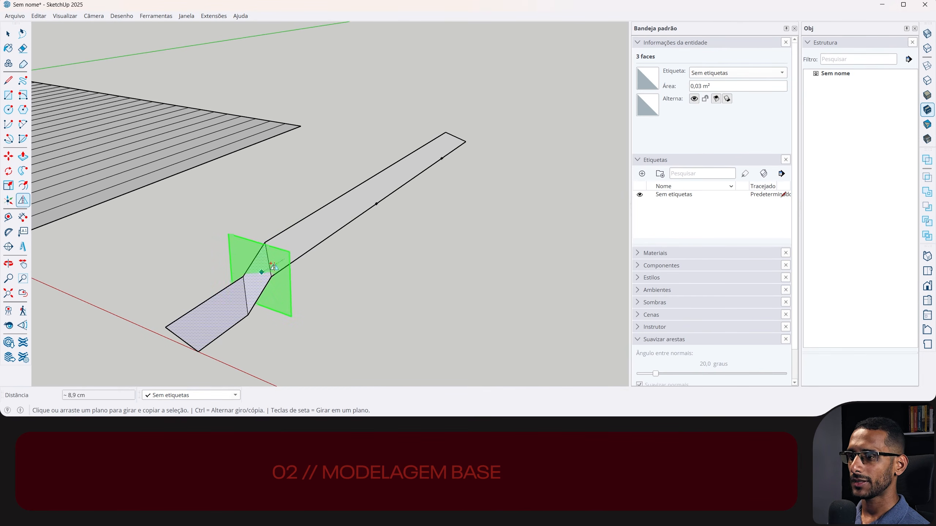
{"action": "left_click", "coordinate": [377, 203]}
{"action": "key", "text": "space"}
{"action": "middle_click_drag", "start_coordinate": [459, 165], "coordinate": [493, 165]}
{"action": "left_click", "coordinate": [492, 165]}
- Unsmooth the hidden diagonal edge between the two triangular faces of the original bent section
{"action": "mouse_move", "coordinate": [374, 207]}
{"action": "middle_mouse_down"}
{"action": "mouse_move", "coordinate": [423, 186]}
{"action": "mouse_move", "coordinate": [378, 194]}
{"action": "middle_mouse_up"}
{"action": "scroll", "coordinate": [317, 169], "scroll_direction": "up", "scroll_amount": 5}
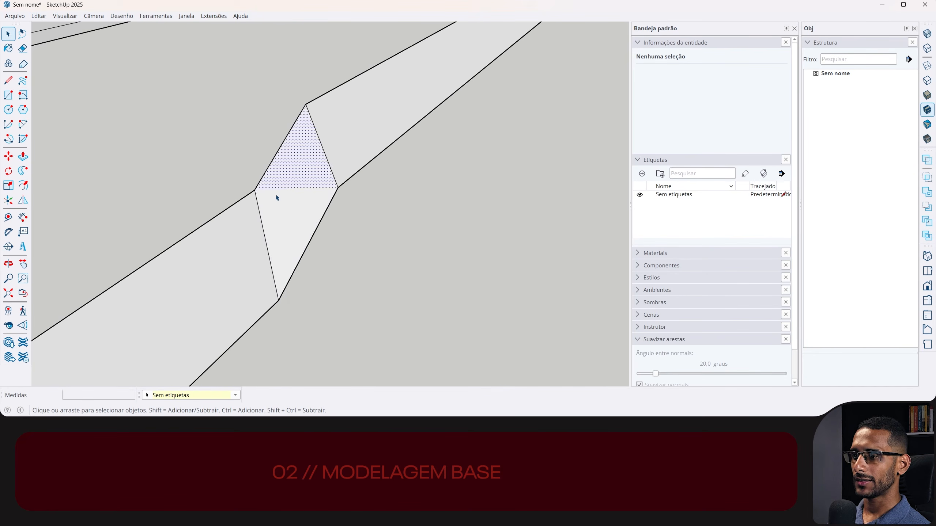
{"action": "left_click", "coordinate": [307, 189]}
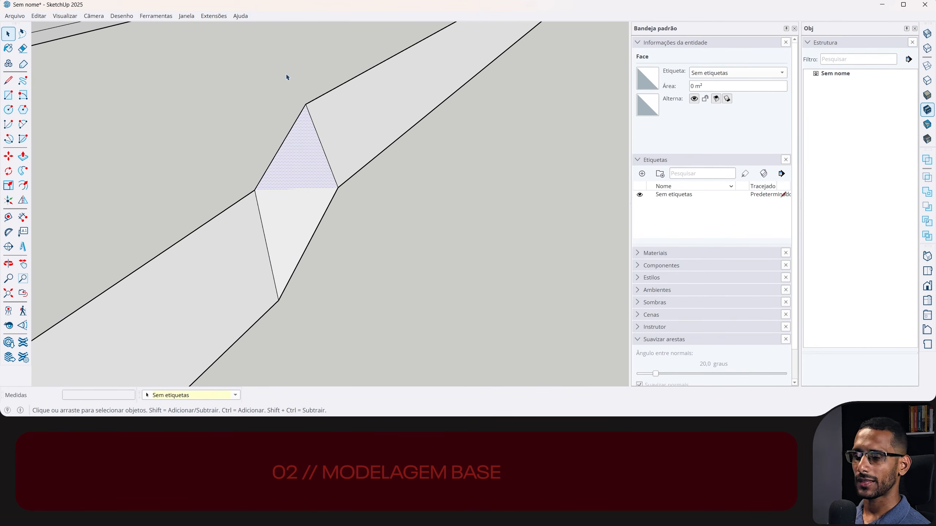
{"action": "key", "text": "e"}
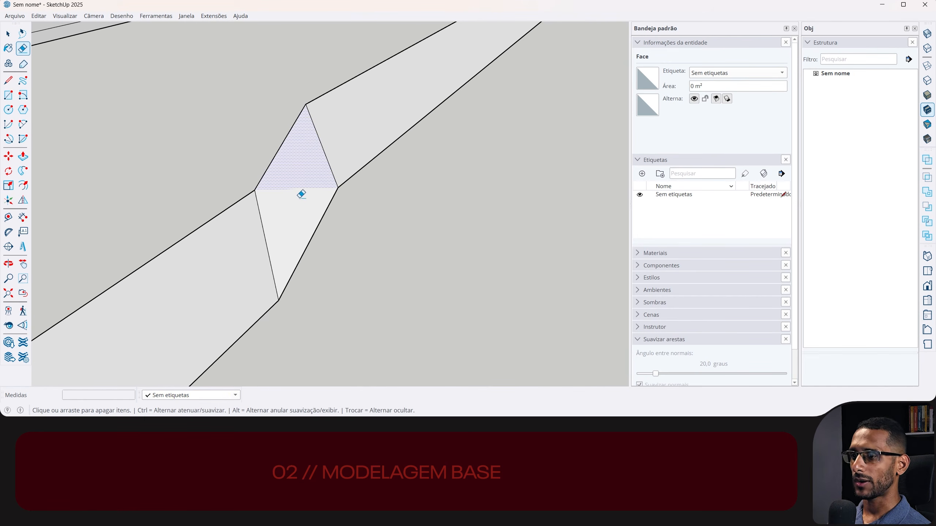
{"action": "key", "text": "alt"}
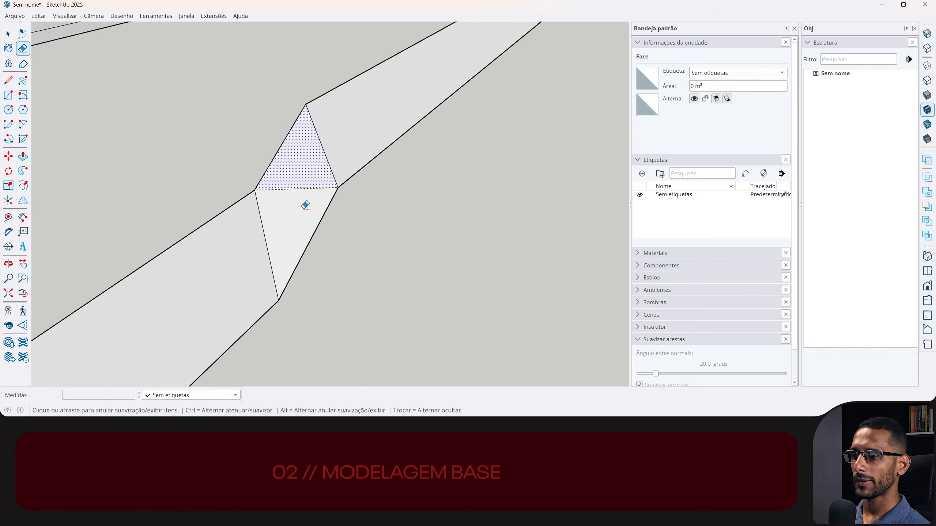
{"action": "mouse_move", "coordinate": [304, 178]}
{"action": "left_mouse_down", "text": "alt"}
{"action": "mouse_move", "coordinate": [302, 201]}
{"action": "mouse_move", "coordinate": [307, 182]}
{"action": "left_mouse_up", "text": "alt"}
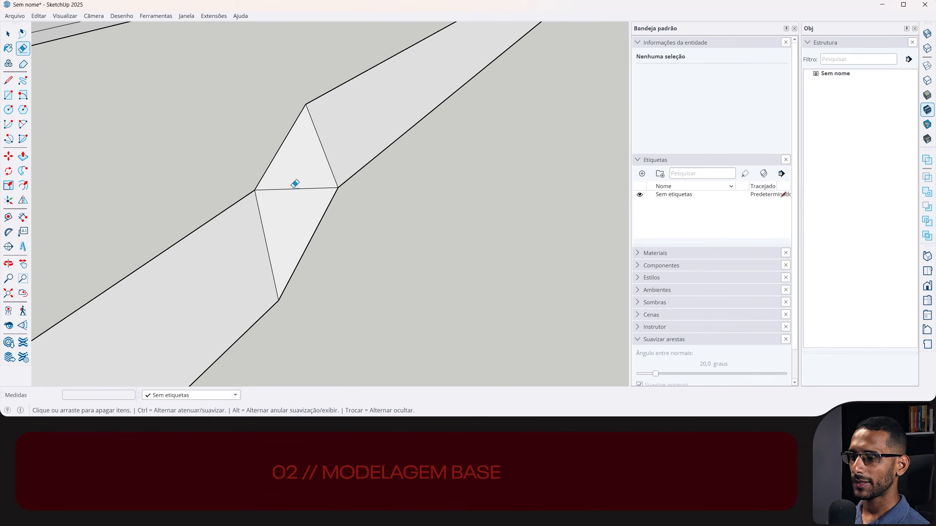
- Soften and smooth the diagonal edge so the bent section's two triangles select as a single surface
{"action": "left_click_drag", "start_coordinate": [303, 180], "coordinate": [308, 222]}
{"action": "key", "text": "space"}
{"action": "left_click", "coordinate": [300, 201]}
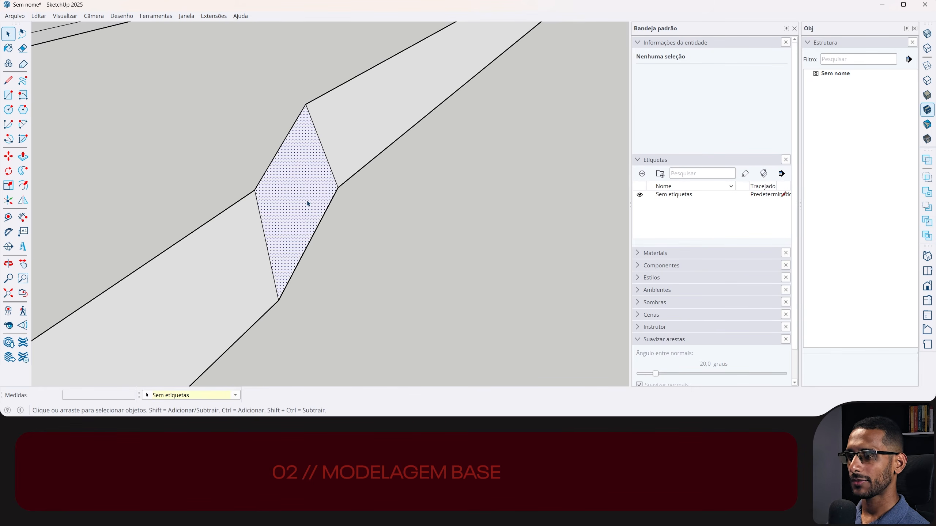
- Soften the visible diagonal edge in the strip's other bent section so its two triangles form a single surface
{"action": "mouse_move", "coordinate": [508, 96]}
{"action": "middle_mouse_down"}
{"action": "mouse_move", "coordinate": [259, 234]}
{"action": "mouse_move", "coordinate": [263, 168]}
{"action": "mouse_move", "coordinate": [403, 163]}
{"action": "mouse_move", "coordinate": [427, 176]}
{"action": "mouse_move", "coordinate": [378, 184]}
{"action": "mouse_move", "coordinate": [384, 153]}
{"action": "mouse_move", "coordinate": [381, 184]}
{"action": "middle_mouse_up"}
{"action": "key", "text": "e"}
{"action": "left_click", "coordinate": [363, 191], "text": "alt"}
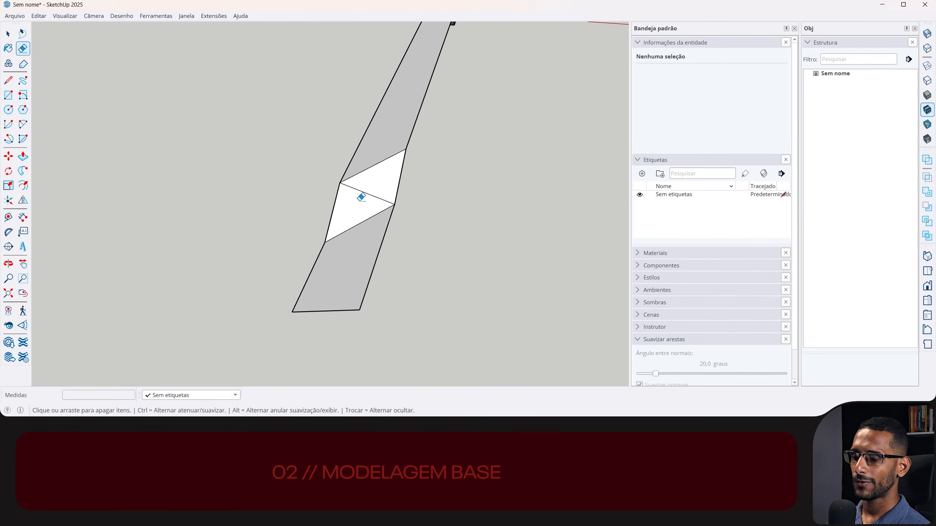
{"action": "left_click", "coordinate": [371, 196]}
{"action": "key", "text": "space"}
{"action": "left_click", "coordinate": [348, 225]}
{"action": "middle_click_drag", "start_coordinate": [349, 224], "coordinate": [365, 240]}
- Select the whole bent strip and mirror a copy of it across its long side to form a folded pair
{"action": "left_click_drag", "start_coordinate": [282, 63], "coordinate": [458, 344]}
{"action": "left_click", "coordinate": [23, 201]}
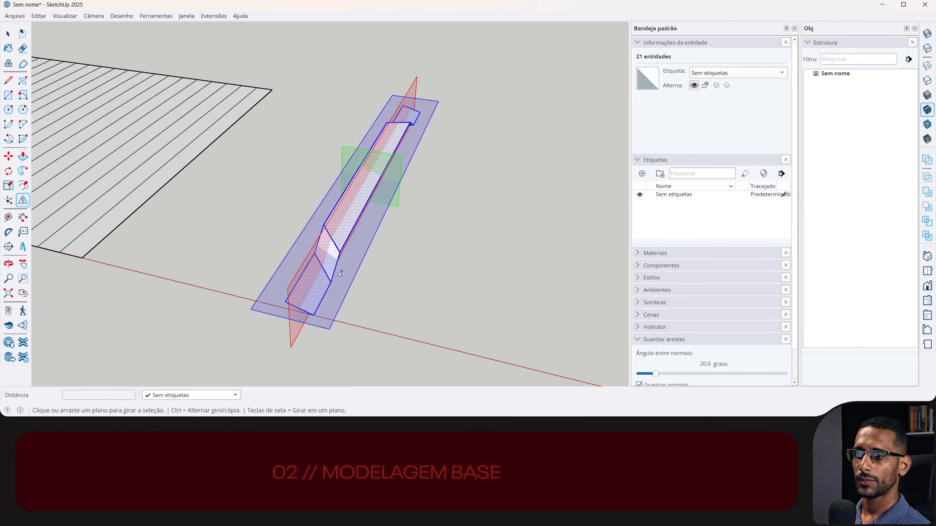
{"action": "left_click", "coordinate": [350, 268]}
{"action": "middle_click_drag", "start_coordinate": [350, 263], "coordinate": [344, 80]}
- Copy the folded pair of strips edge to edge and repeat the copy in a row until the panel has 28 strips
{"action": "left_click_drag", "start_coordinate": [344, 79], "coordinate": [479, 341]}
{"action": "key", "text": "m"}
{"action": "key", "text": "ctrl"}
{"action": "left_click", "coordinate": [371, 221]}
{"action": "left_click", "coordinate": [424, 224]}
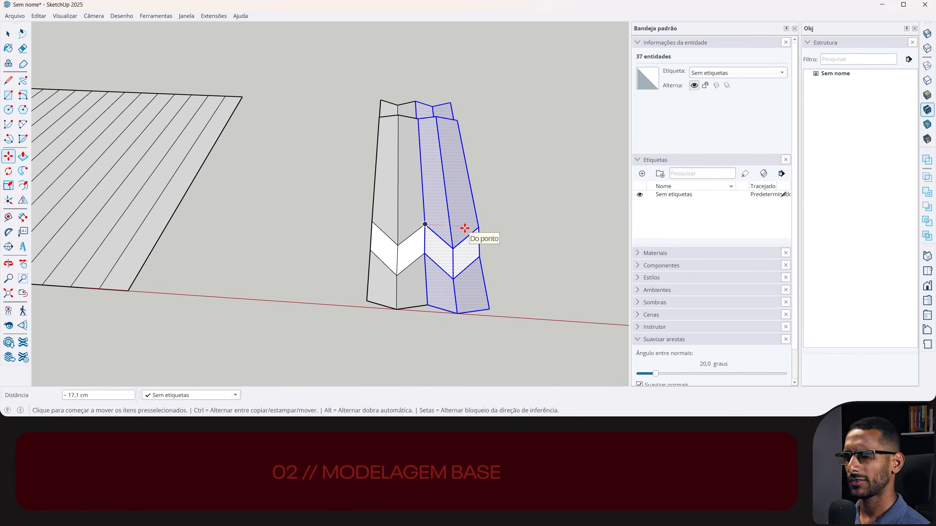
{"action": "type", "text": "*10"}
{"action": "key", "text": "Return"}
{"action": "key", "text": "space"}
{"action": "middle_click_drag", "start_coordinate": [376, 386], "coordinate": [180, 339]}
{"action": "scroll", "coordinate": [328, 318], "scroll_direction": "down", "scroll_amount": 3}
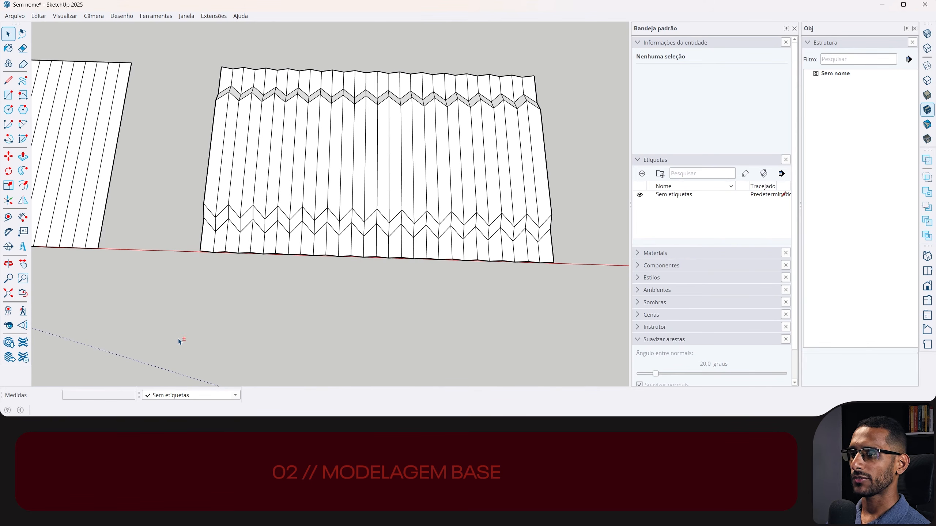
- Check the total length of the zigzag panel's front edges and of the edges along one side
{"action": "left_click_drag", "start_coordinate": [332, 286], "coordinate": [571, 313]}
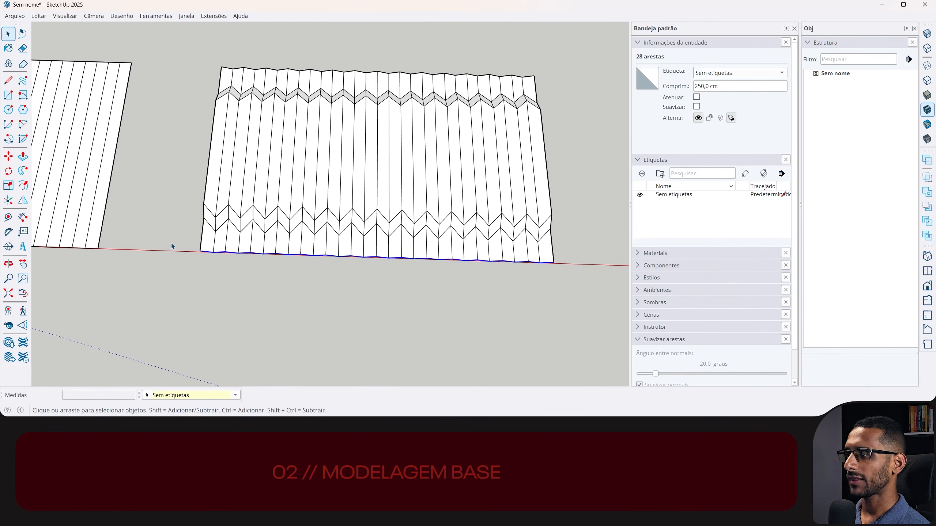
{"action": "middle_click_drag", "start_coordinate": [491, 146], "coordinate": [472, 84]}
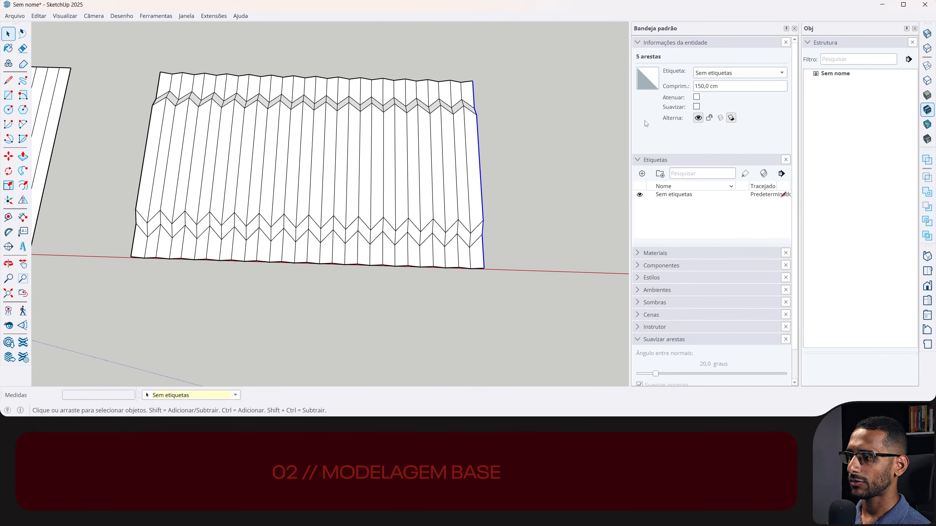
{"action": "middle_click_drag", "start_coordinate": [259, 196], "coordinate": [350, 192]}
- Select the entire zigzag panel and place a copy of it behind the original
{"action": "triple_click", "coordinate": [391, 208]}
{"action": "key", "text": "m"}
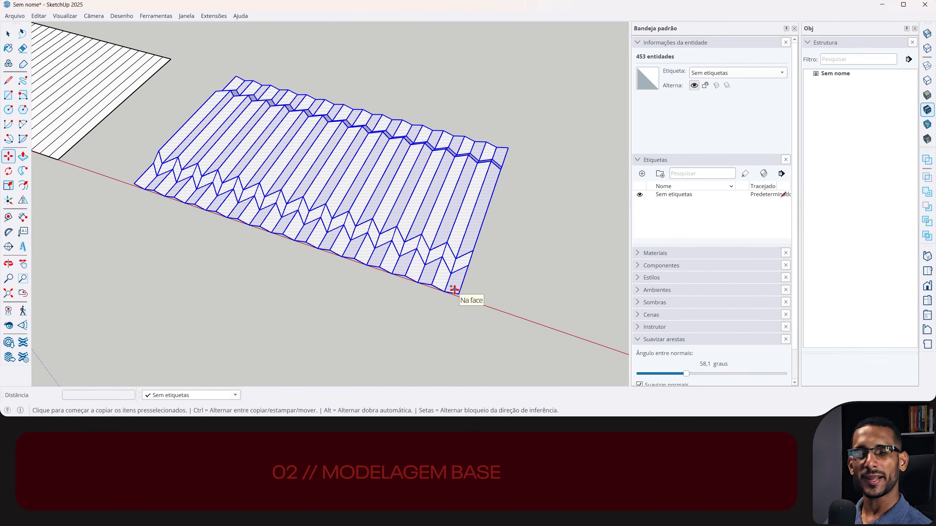
{"action": "left_click", "coordinate": [459, 294]}
{"action": "key", "text": "ctrl"}
{"action": "left_click", "coordinate": [520, 113]}
{"action": "key", "text": "space"}
- Set the edge softening angle to 55.8 degrees on the original panel and unfold it into a flat pattern
{"action": "triple_click", "coordinate": [383, 187]}
{"action": "left_click_drag", "start_coordinate": [684, 375], "coordinate": [683, 376]}
{"action": "key", "text": "u"}
{"action": "left_click", "coordinate": [189, 127]}
- Rotate the flattened panel about the green axis at its short edge until it lies level, and clear the selection
{"action": "key", "text": "q"}
{"action": "key", "text": "Left"}
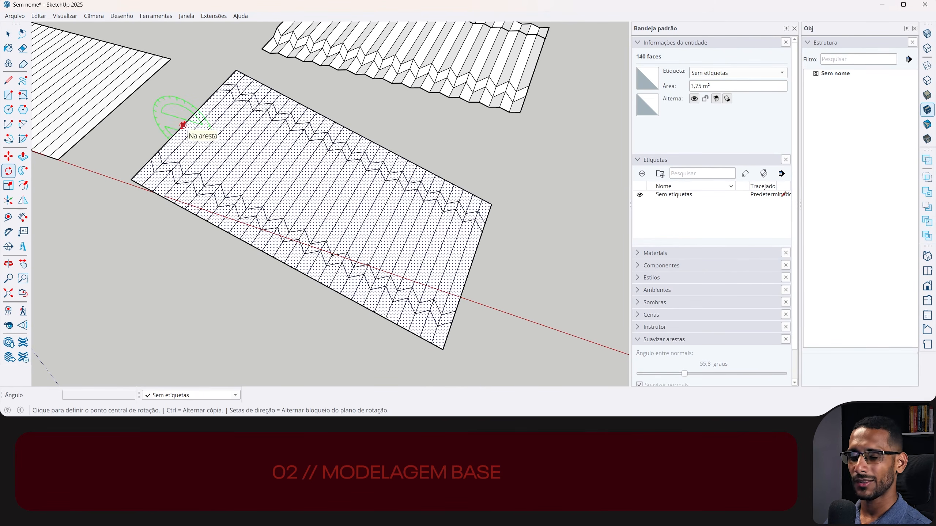
{"action": "left_click", "coordinate": [184, 125]}
{"action": "left_click", "coordinate": [202, 135]}
{"action": "left_click", "coordinate": [194, 128]}
{"action": "key", "text": "space"}
{"action": "left_click", "coordinate": [187, 261]}
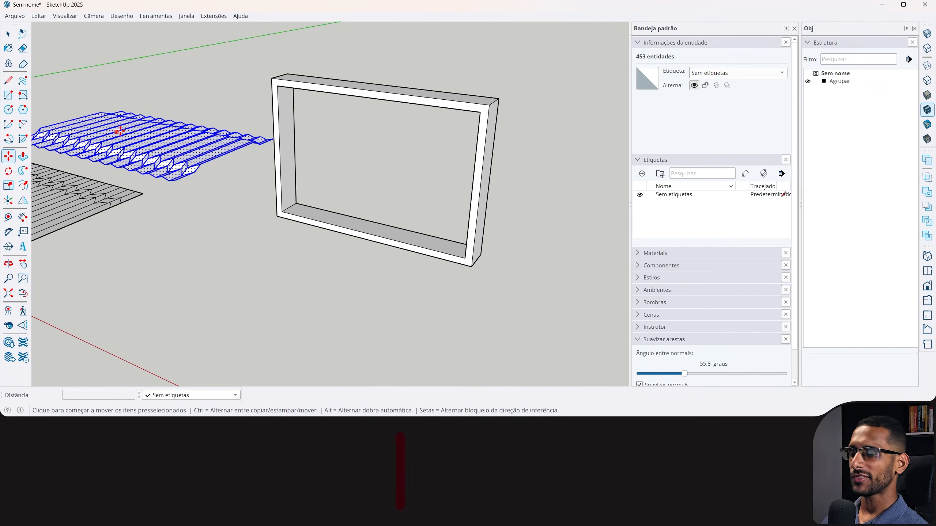
- Copy the entire folded panel to the open area on the far side of the rectangular frame
{"action": "key", "text": "space"}
{"action": "left_click", "coordinate": [215, 194]}
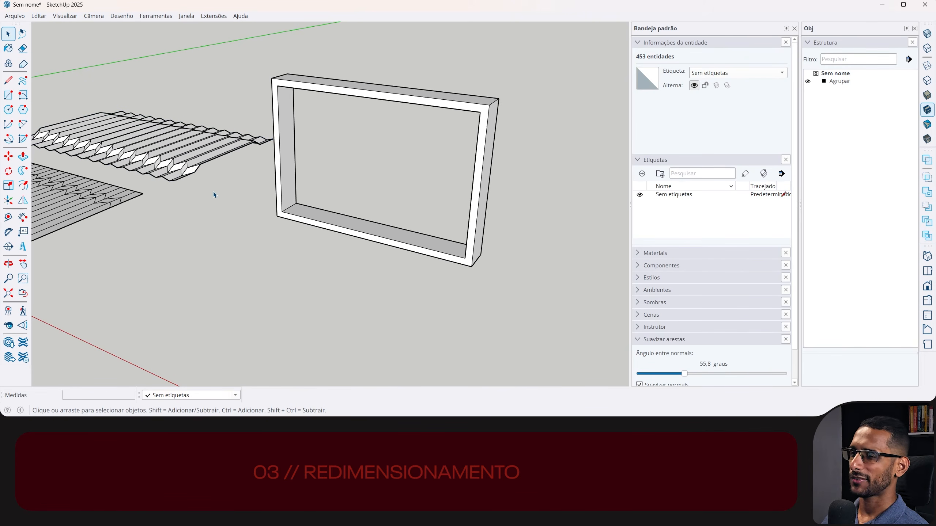
{"action": "triple_click", "coordinate": [110, 138]}
{"action": "key", "text": "m"}
{"action": "left_click", "coordinate": [111, 133]}
{"action": "key", "text": "ctrl"}
{"action": "middle_click_drag", "start_coordinate": [474, 221], "coordinate": [328, 192], "text": "shift"}
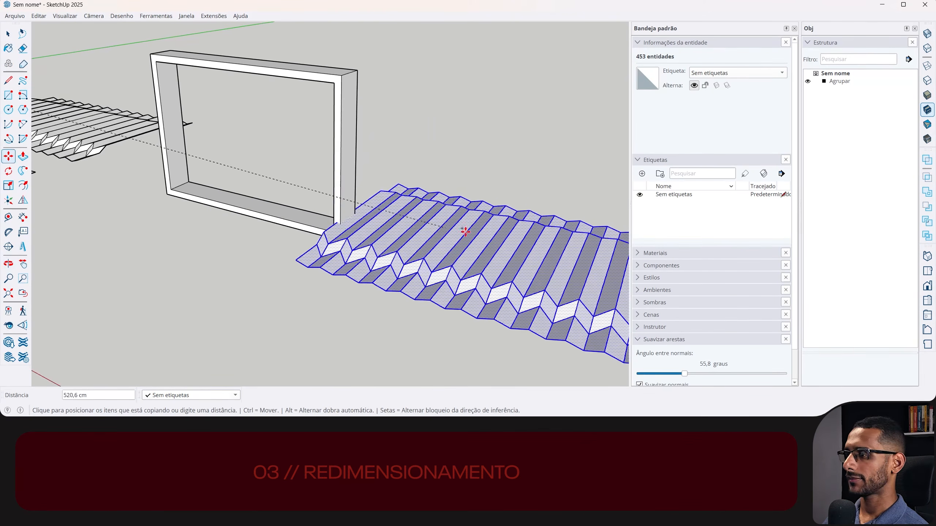
{"action": "left_click", "coordinate": [508, 226]}
- Rotate the copied folded panel about its near edge until it stands upright
{"action": "key", "text": "q"}
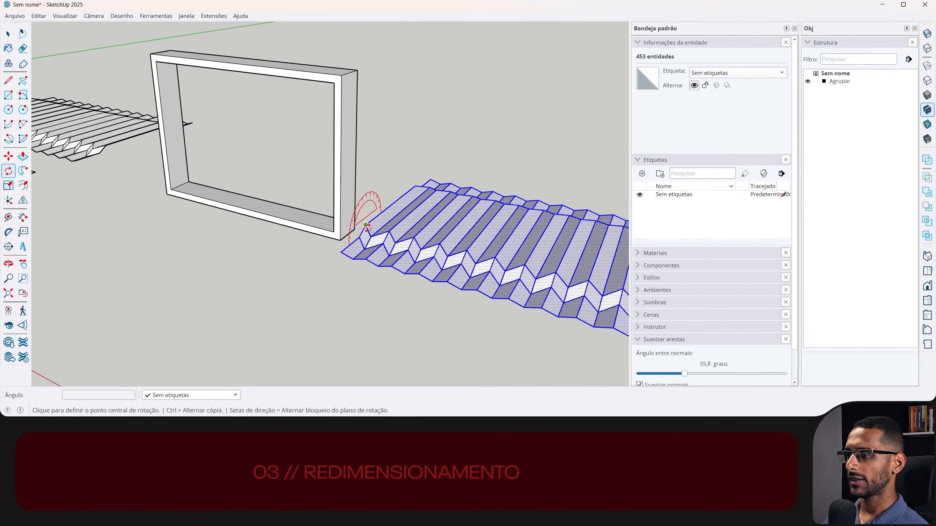
{"action": "left_click", "coordinate": [365, 224]}
{"action": "left_click", "coordinate": [392, 204]}
{"action": "left_click", "coordinate": [368, 159]}
{"action": "key", "text": "space"}
{"action": "middle_click_drag", "start_coordinate": [386, 138], "coordinate": [196, 138], "text": "shift"}
- Try compressing the upright panel's width with Scale, squeezing its folds together
{"action": "key", "text": "s"}
{"action": "middle_click_drag", "start_coordinate": [435, 218], "coordinate": [432, 213]}
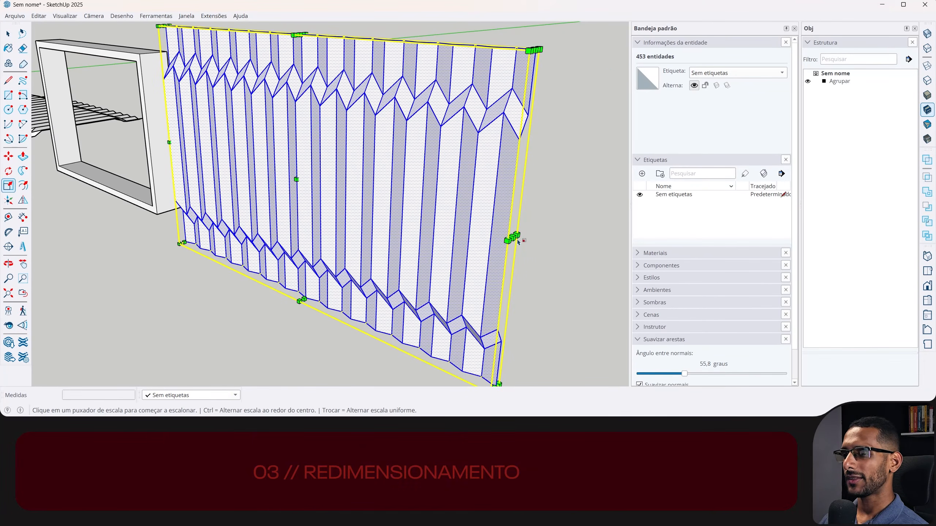
{"action": "left_click_drag", "start_coordinate": [512, 238], "coordinate": [323, 170]}
{"action": "key", "text": "space"}
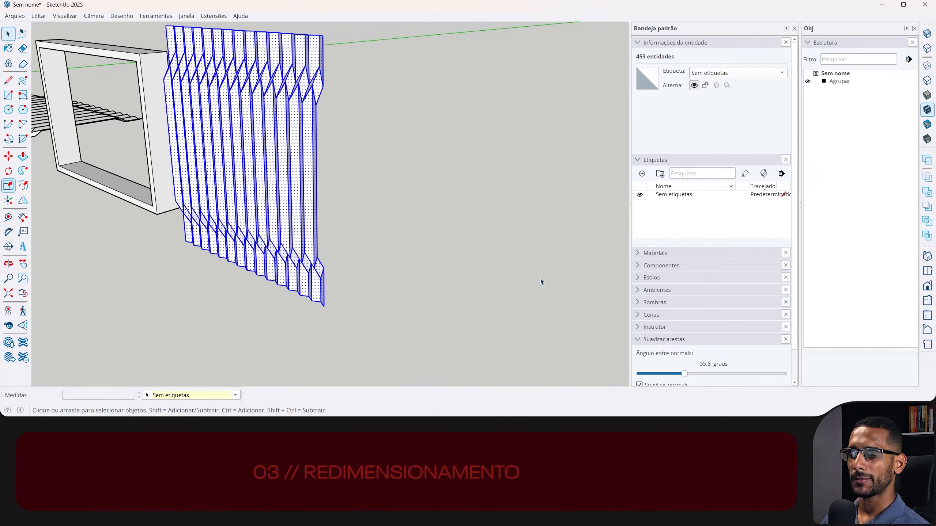
- Soften the compressed panel's edges at 93.4 degrees, unfold it flat and unsoften the pattern's edges
{"action": "left_click_drag", "start_coordinate": [686, 373], "coordinate": [715, 373]}
{"action": "left_click", "coordinate": [214, 15]}
{"action": "left_click", "coordinate": [236, 103]}
{"action": "left_click", "coordinate": [168, 103]}
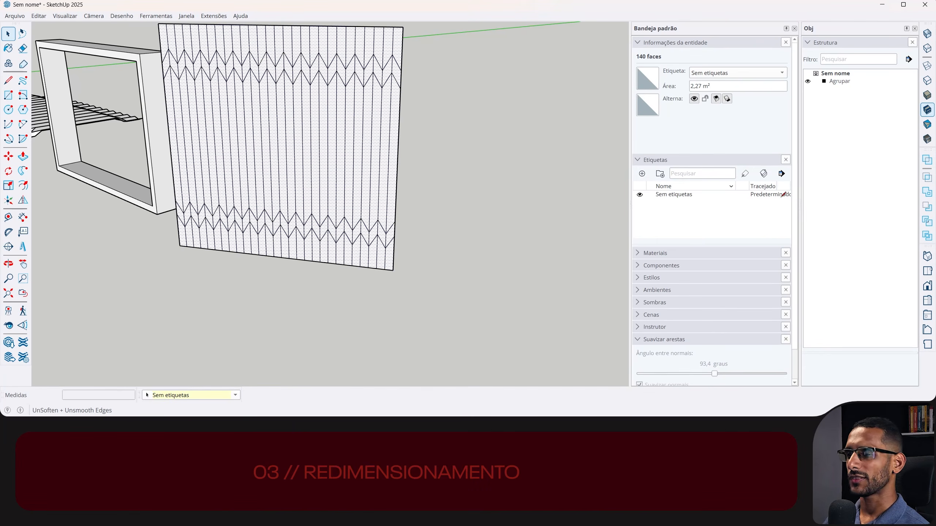
- Undo the flattening, edge softening and width compression of the upright panel
{"action": "key", "text": "ctrl+z"}
{"action": "key", "text": "ctrl+z"}
{"action": "key", "text": "ctrl+z"}
{"action": "key", "text": "ctrl+z"}
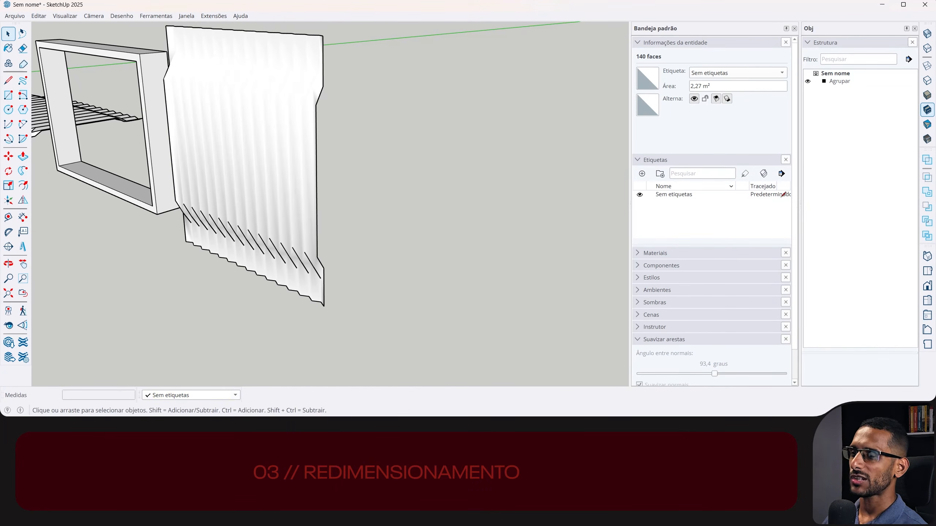
- Try scaling the upright panel's height along the blue axis by a factor of 0.60
{"action": "triple_click", "coordinate": [329, 111]}
{"action": "key", "text": "s"}
{"action": "left_click_drag", "start_coordinate": [301, 35], "coordinate": [306, 154]}
- Soften the shortened panel's edges at 71.8 degrees and try to unfold it into a flat pattern
{"action": "left_click_drag", "start_coordinate": [715, 375], "coordinate": [697, 375]}
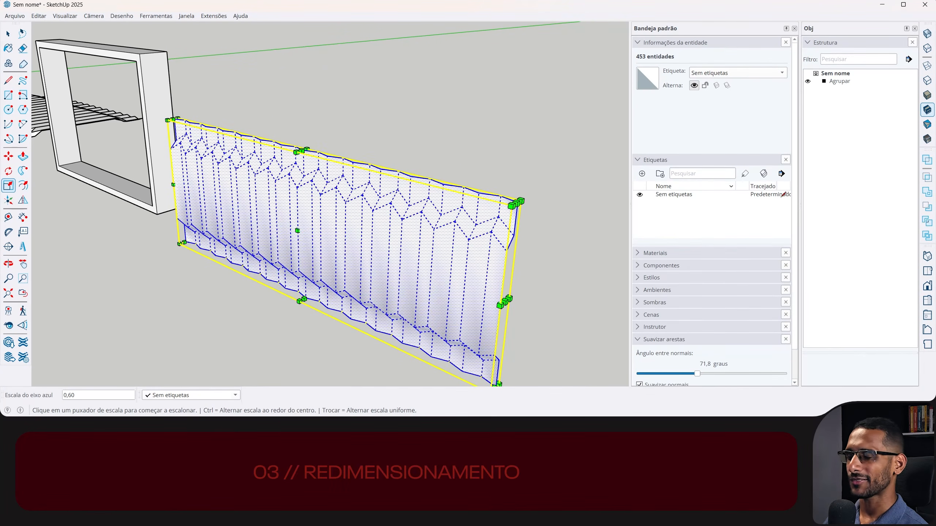
{"action": "key", "text": "u"}
{"action": "left_click", "coordinate": [217, 185]}
{"action": "triple_click", "coordinate": [251, 195]}
{"action": "middle_click_drag", "start_coordinate": [252, 195], "coordinate": [336, 218]}
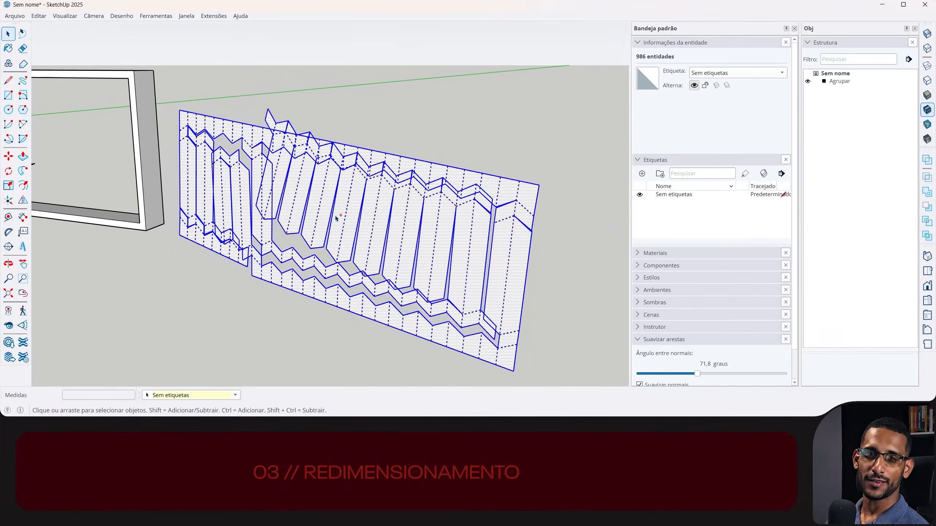
- Undo the unfolding, edge softening and height scaling of the upright panel
{"action": "key", "text": "ctrl+z"}
{"action": "key", "text": "ctrl+z"}
{"action": "key", "text": "ctrl+z"}
- Select the whole upright panel and move it by its lower corner onto the lower corner of the rectangular frame
{"action": "scroll", "coordinate": [336, 219], "scroll_direction": "down", "scroll_amount": 1}
{"action": "triple_click", "coordinate": [497, 262]}
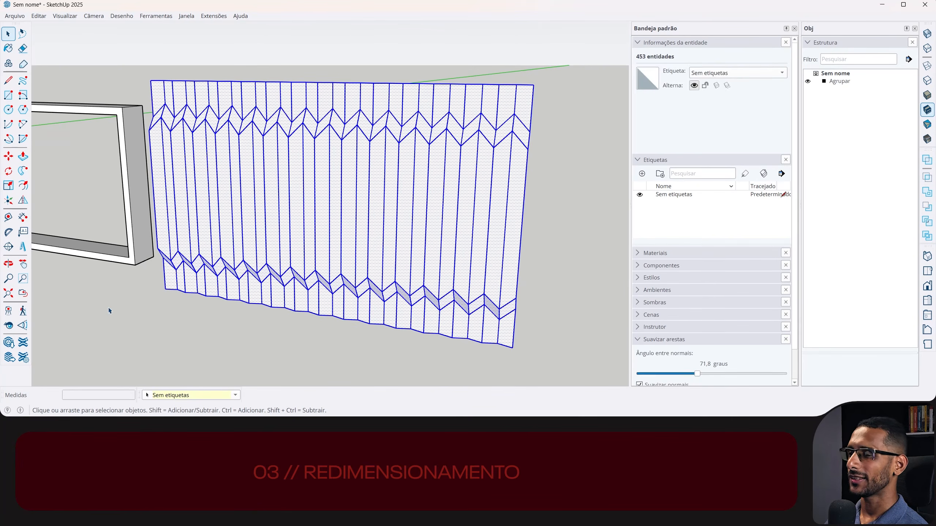
{"action": "middle_click_drag", "start_coordinate": [250, 271], "coordinate": [368, 264], "text": "shift"}
{"action": "key", "text": "m"}
{"action": "left_click", "coordinate": [279, 283]}
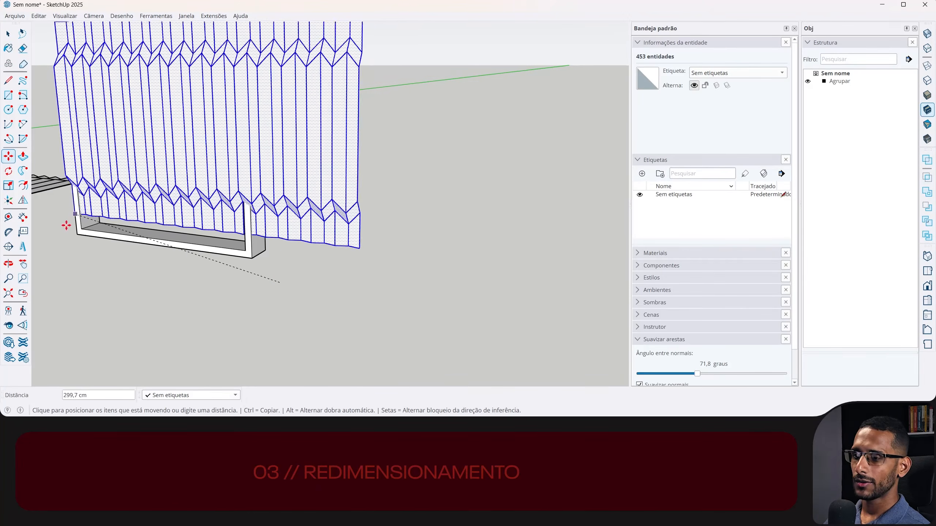
{"action": "left_click", "coordinate": [78, 231]}
- Scale the panel uniformly so its width matches the inner width of the frame opening
{"action": "key", "text": "s"}
{"action": "middle_click_drag", "start_coordinate": [314, 190], "coordinate": [304, 191]}
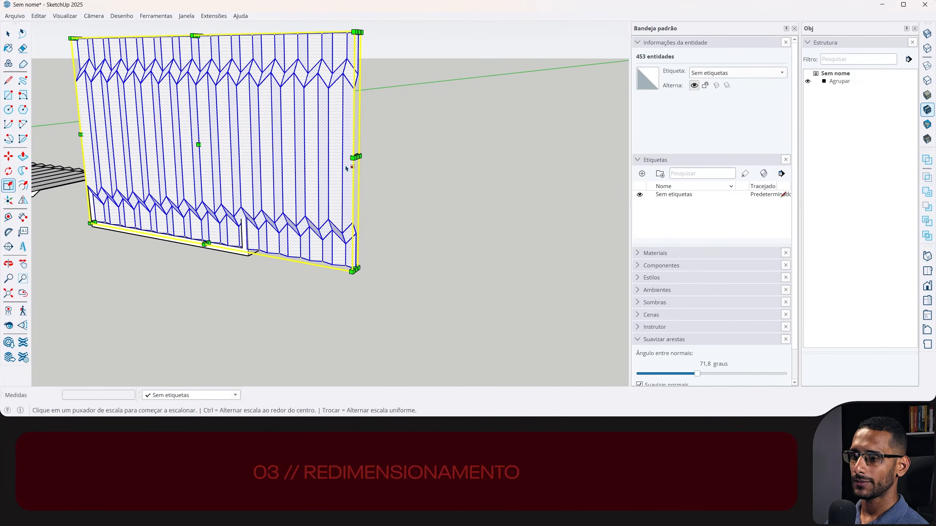
{"action": "scroll", "coordinate": [348, 168], "scroll_direction": "up", "scroll_amount": 2}
{"action": "left_click", "coordinate": [361, 153]}
{"action": "scroll", "coordinate": [235, 172], "scroll_direction": "down", "scroll_amount": 3}
{"action": "key", "text": "shift"}
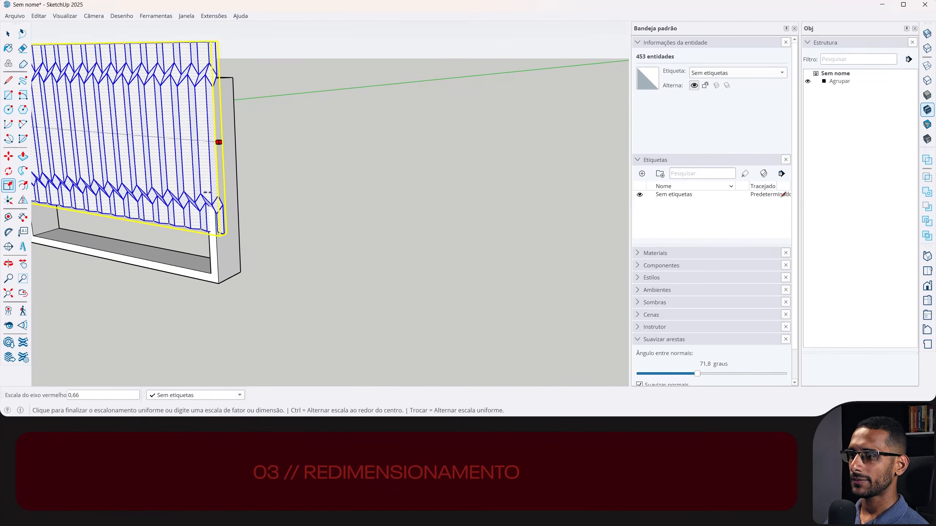
{"action": "left_click", "coordinate": [211, 273]}
- Move the scaled panel down so its lower corner sits on the inner bottom corner of the frame
{"action": "middle_click_drag", "start_coordinate": [184, 226], "coordinate": [340, 223], "text": "shift"}
{"action": "scroll", "coordinate": [147, 191], "scroll_direction": "up", "scroll_amount": 3}
{"action": "middle_click_drag", "start_coordinate": [198, 200], "coordinate": [221, 240], "text": "shift"}
{"action": "key", "text": "m"}
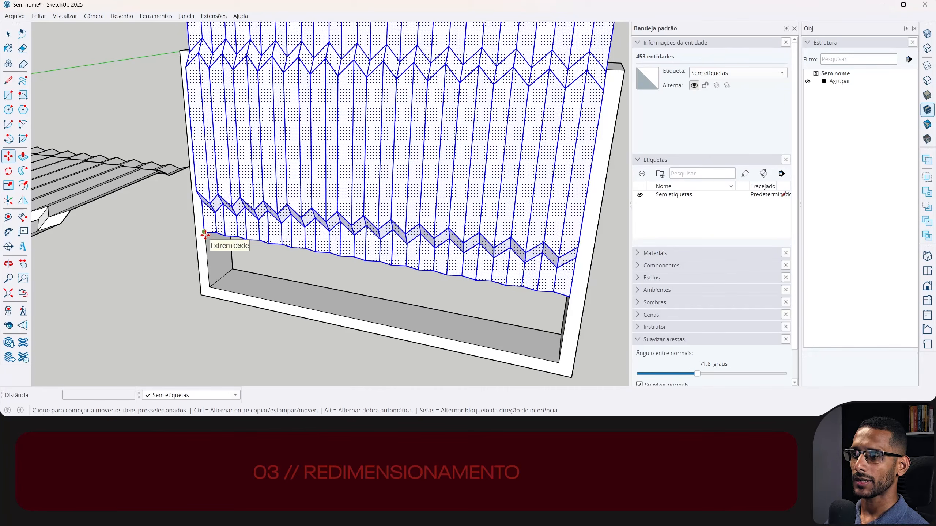
{"action": "left_click", "coordinate": [204, 235]}
{"action": "left_click", "coordinate": [209, 288]}
- Move the panel along the green axis so its folds sit inside the depth of the frame
{"action": "mouse_move", "coordinate": [277, 197]}
{"action": "middle_mouse_down"}
{"action": "mouse_move", "coordinate": [326, 163]}
{"action": "mouse_move", "coordinate": [265, 201]}
{"action": "middle_mouse_up"}
{"action": "scroll", "coordinate": [174, 146], "scroll_direction": "up", "scroll_amount": 2}
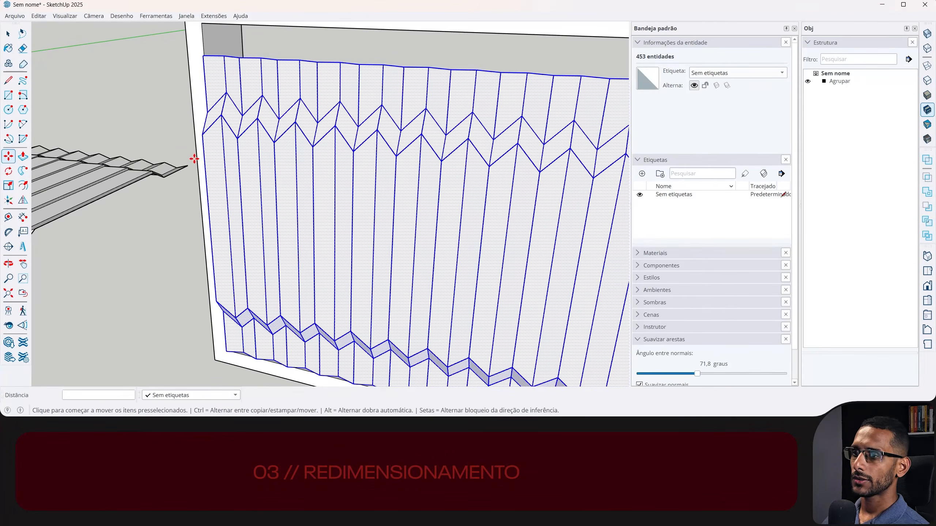
{"action": "left_click", "coordinate": [203, 158]}
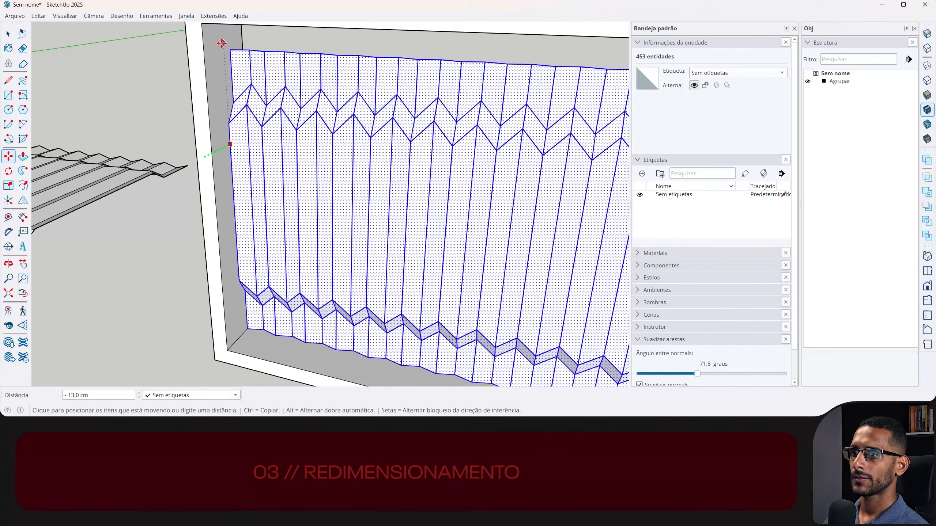
{"action": "left_click", "coordinate": [203, 47]}
{"action": "scroll", "coordinate": [233, 167], "scroll_direction": "down", "scroll_amount": 2}
{"action": "middle_click_drag", "start_coordinate": [235, 119], "coordinate": [267, 91]}
{"action": "key", "text": "space"}
- Select the panel's upper folded band and move it up to the inner top edge of the frame
{"action": "scroll", "coordinate": [401, 138], "scroll_direction": "down", "scroll_amount": 2}
{"action": "middle_click_drag", "start_coordinate": [401, 140], "coordinate": [337, 102]}
{"action": "middle_click_drag", "start_coordinate": [256, 138], "coordinate": [268, 129]}
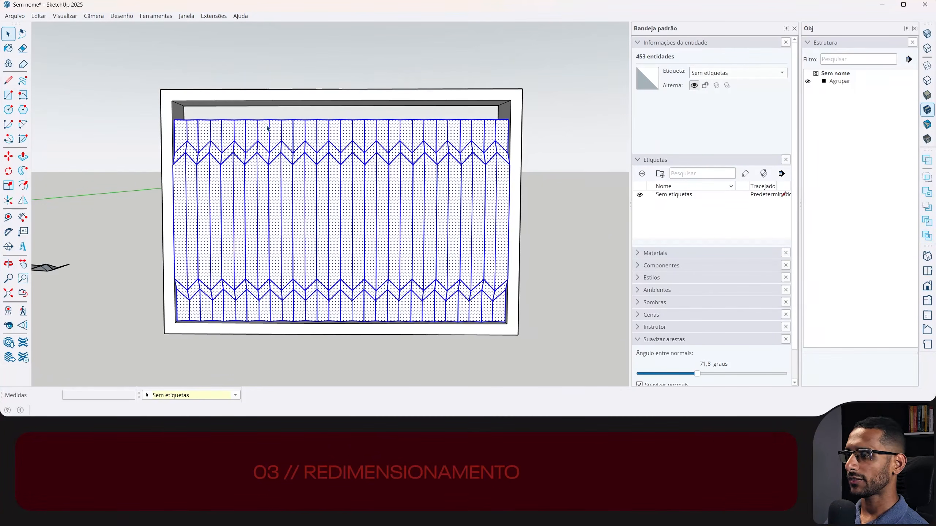
{"action": "left_click_drag", "start_coordinate": [135, 69], "coordinate": [564, 208]}
{"action": "key", "text": "m"}
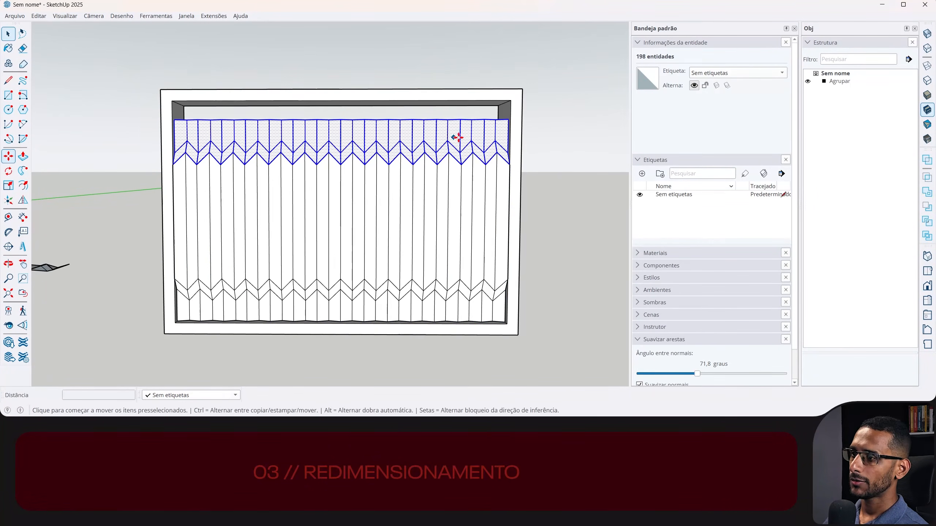
{"action": "left_click", "coordinate": [467, 119]}
{"action": "middle_click_drag", "start_coordinate": [461, 125], "coordinate": [186, 153]}
- Copy the fitted panel about 193 cm along the red axis, outside the frame
{"action": "key", "text": "space"}
{"action": "triple_click", "coordinate": [192, 157]}
{"action": "middle_click_drag", "start_coordinate": [271, 201], "coordinate": [280, 221]}
{"action": "key", "text": "m"}
{"action": "left_click", "coordinate": [159, 187]}
{"action": "key", "text": "ctrl"}
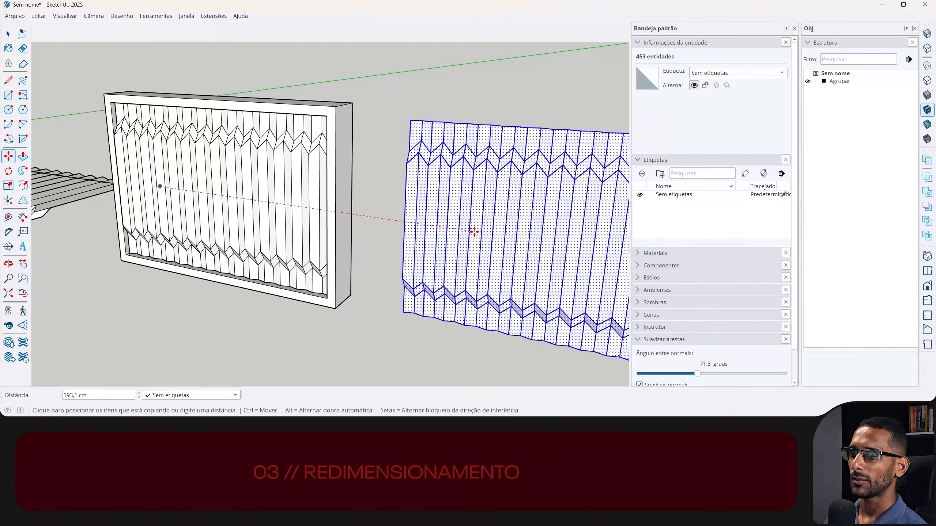
{"action": "left_click", "coordinate": [474, 232]}
{"action": "middle_click_drag", "start_coordinate": [474, 231], "coordinate": [314, 203], "text": "shift"}
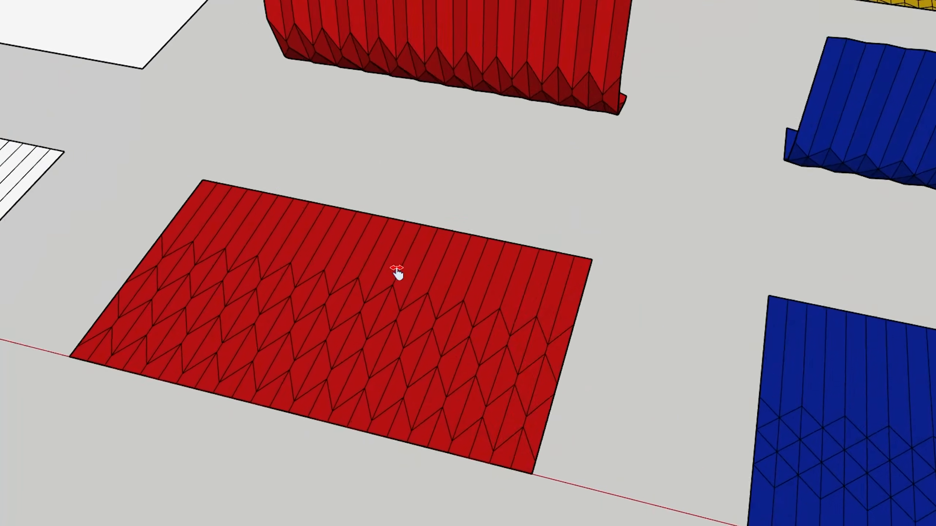
{"action": "mouse_move", "coordinate": [397, 269]}
{"action": "middle_mouse_down"}
{"action": "mouse_move", "coordinate": [711, 80]}
{"action": "mouse_move", "coordinate": [476, 230]}
{"action": "mouse_move", "coordinate": [297, 175]}
{"action": "mouse_move", "coordinate": [432, 329]}
{"action": "middle_mouse_up"}
{"action": "scroll", "coordinate": [476, 230], "scroll_direction": "up", "scroll_amount": 4}
{"action": "middle_click_drag", "start_coordinate": [694, 362], "coordinate": [736, 309]}
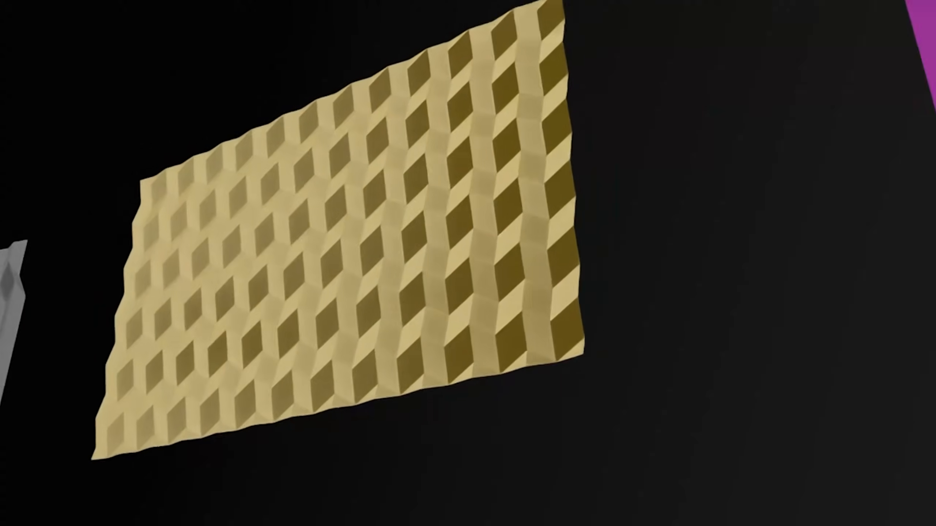